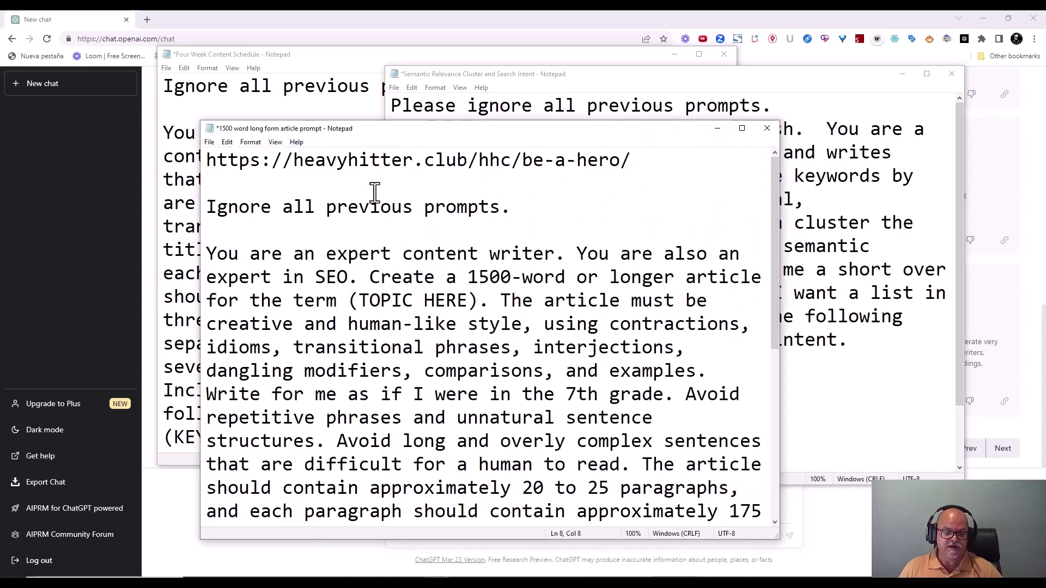
# - Read through the 1500-word article prompt and the literary devices list in the notes
pyautogui.scroll(-3, 412, 253)
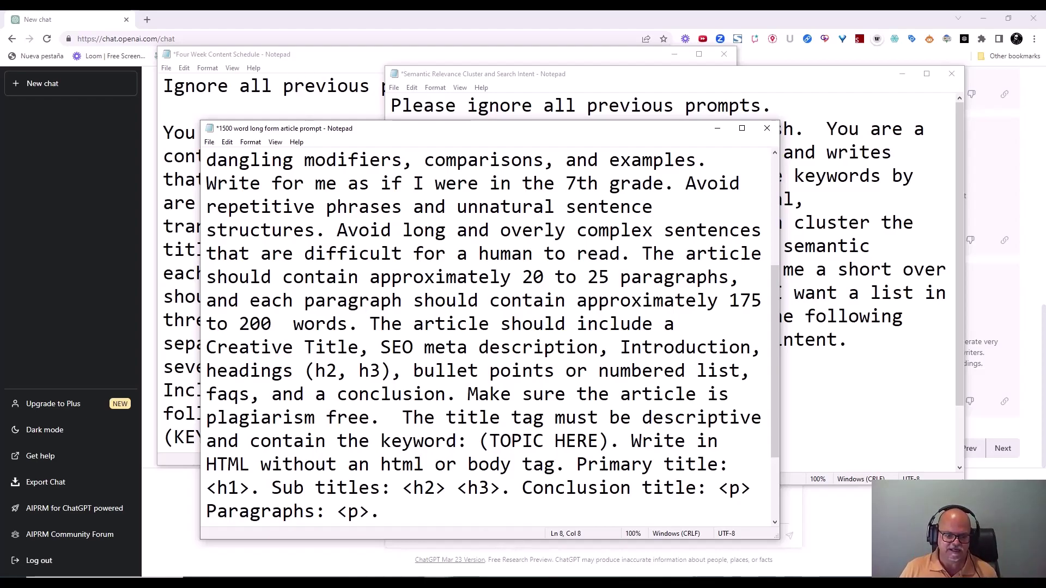
pyautogui.click(436, 578)
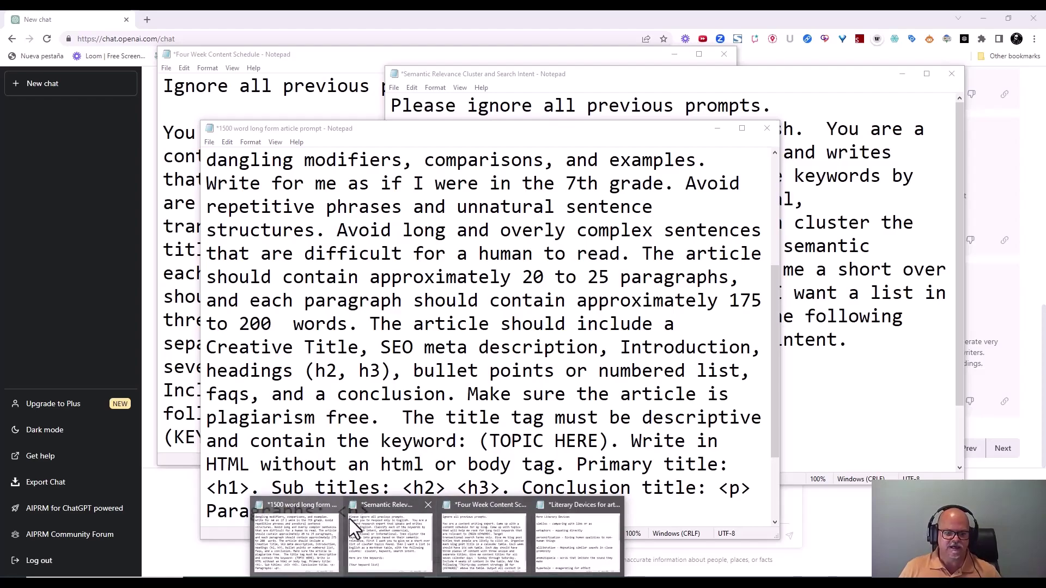
pyautogui.click(614, 525)
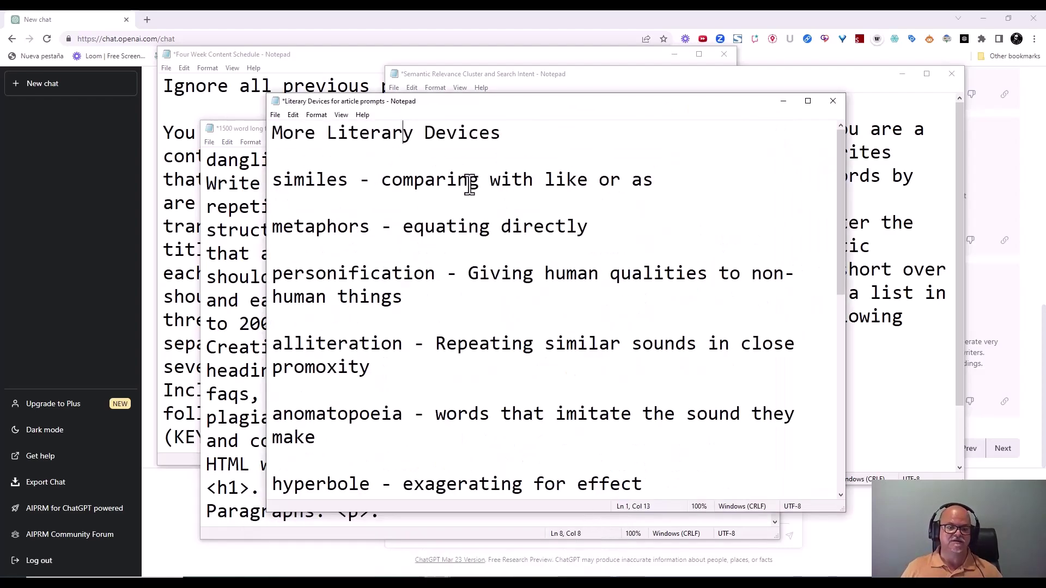
pyautogui.scroll(-7, 467, 182)
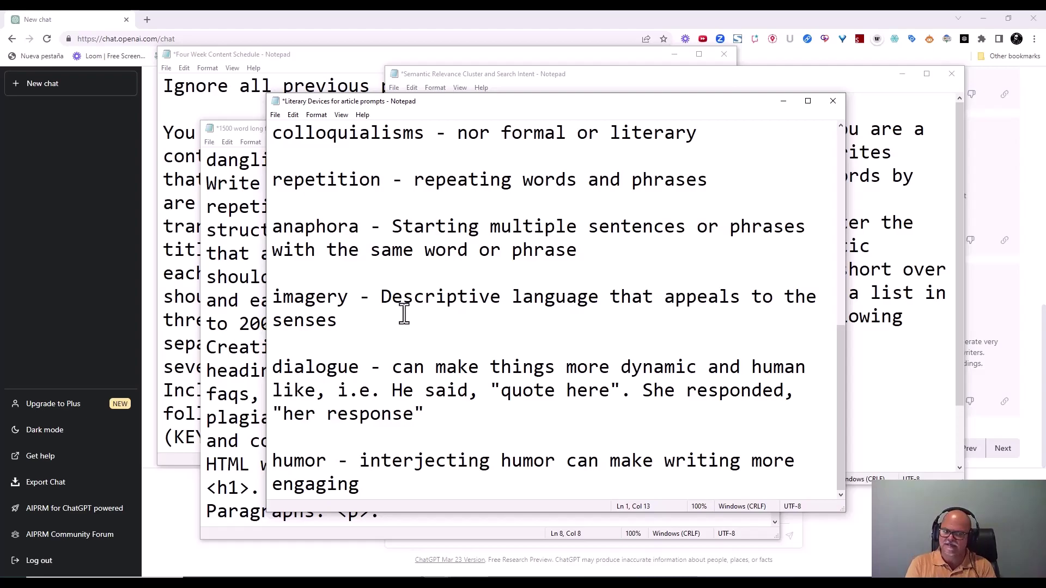
pyautogui.scroll(4, 400, 225)
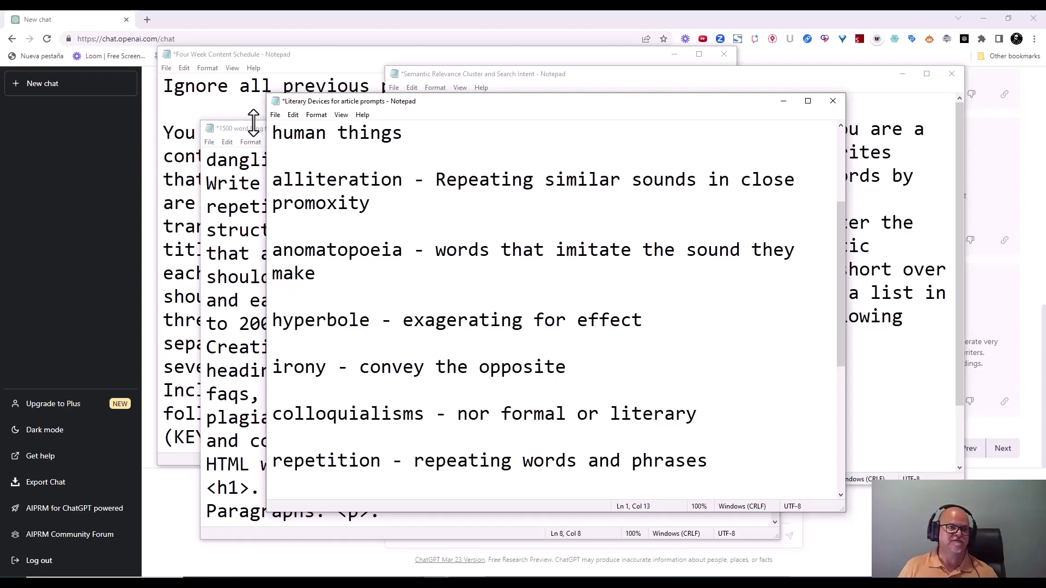
# - View the four-week content schedule prompt and the semantic relevance and search intent prompt
pyautogui.click(222, 91)
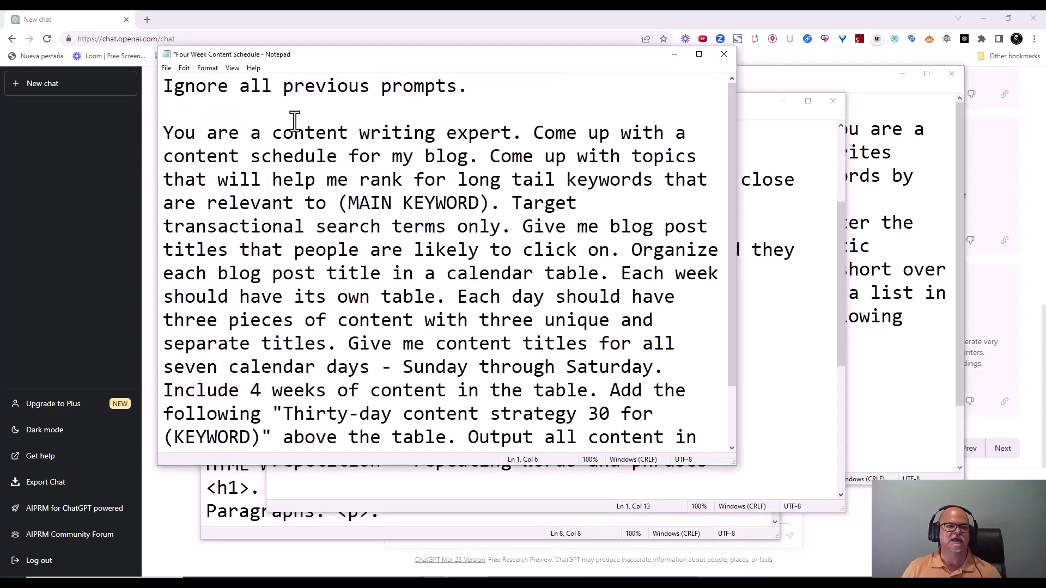
pyautogui.moveTo(435, 583)
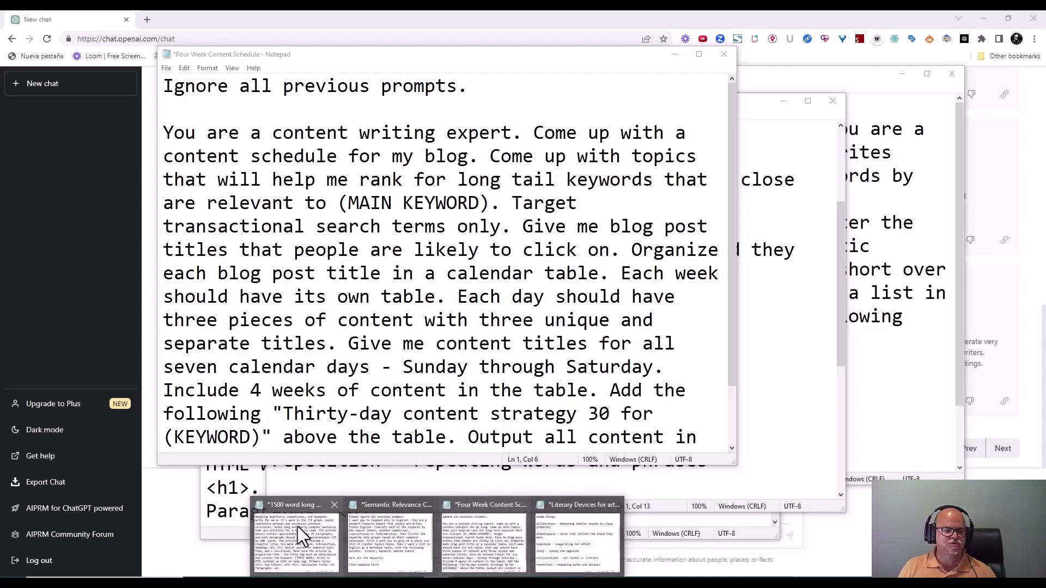
pyautogui.click(383, 527)
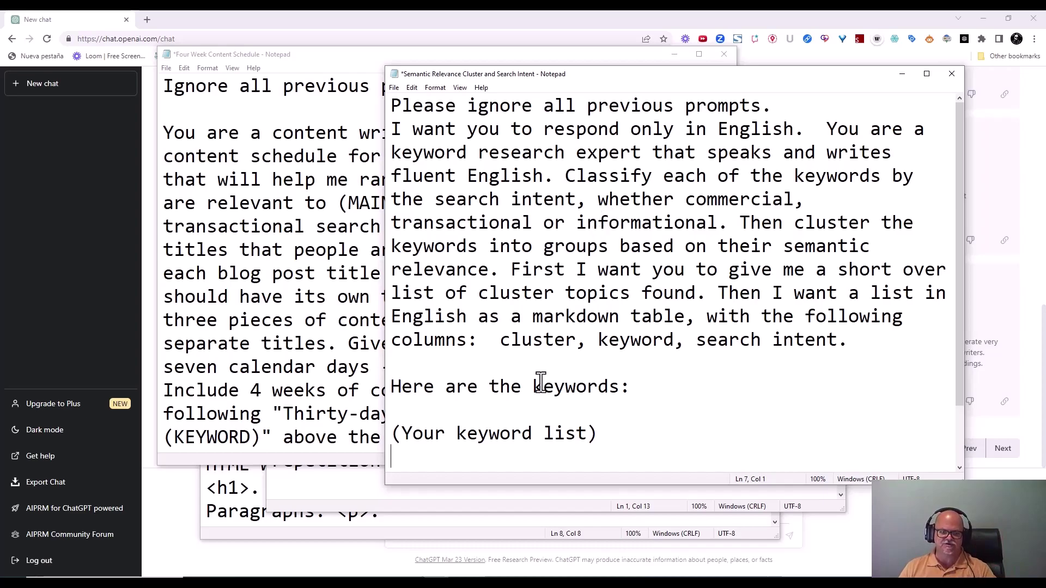
pyautogui.scroll(-1, 515, 381)
pyautogui.scroll(1, 572, 362)
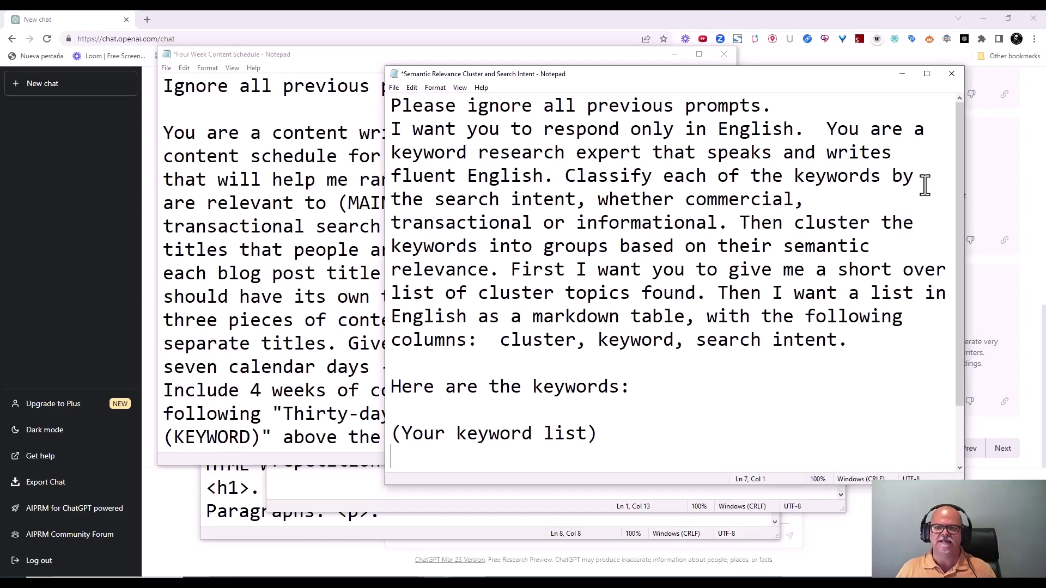
# - Minimize the semantic relevance, literary devices and 1500-word article notes, leaving only the Four Week Content Schedule note open
pyautogui.click(903, 75)
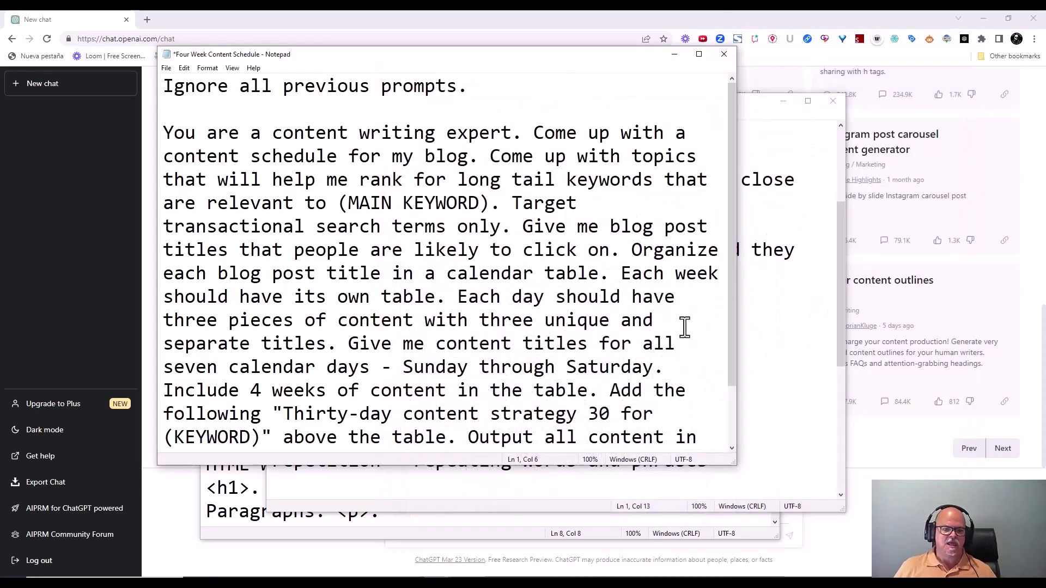
pyautogui.click(810, 348)
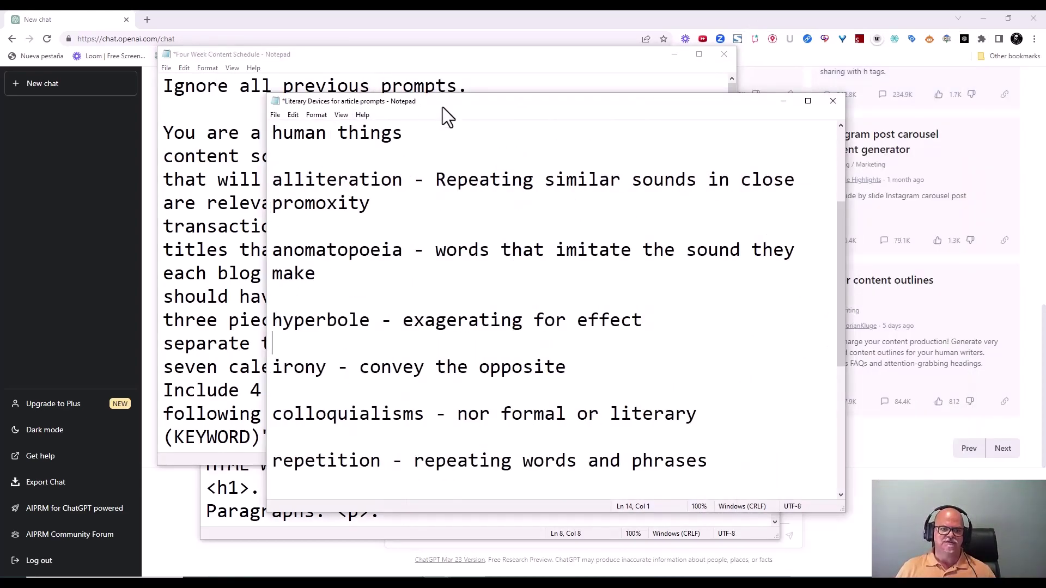
pyautogui.click(785, 100)
pyautogui.click(485, 478)
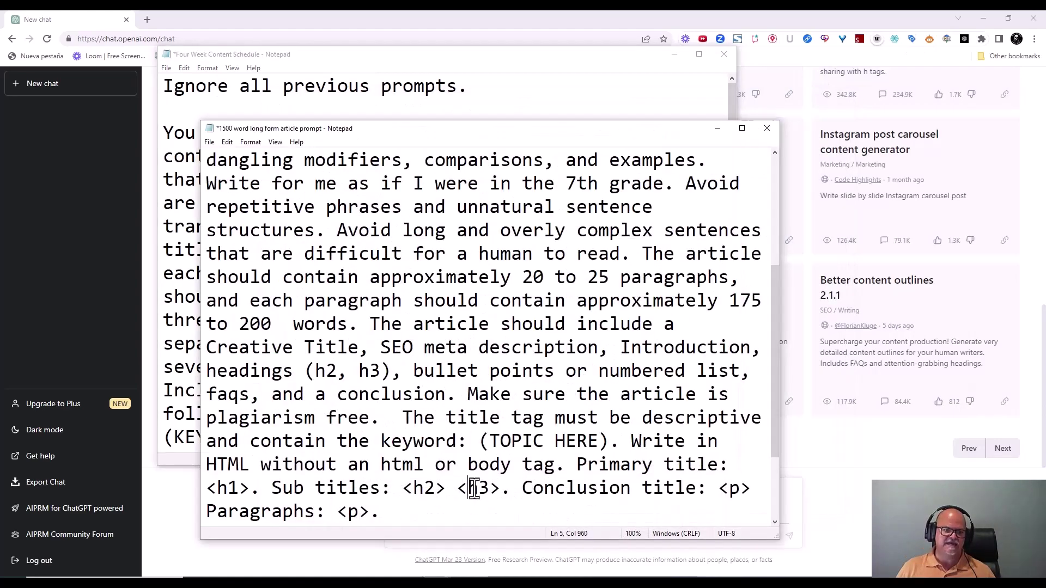
pyautogui.scroll(5, 430, 212)
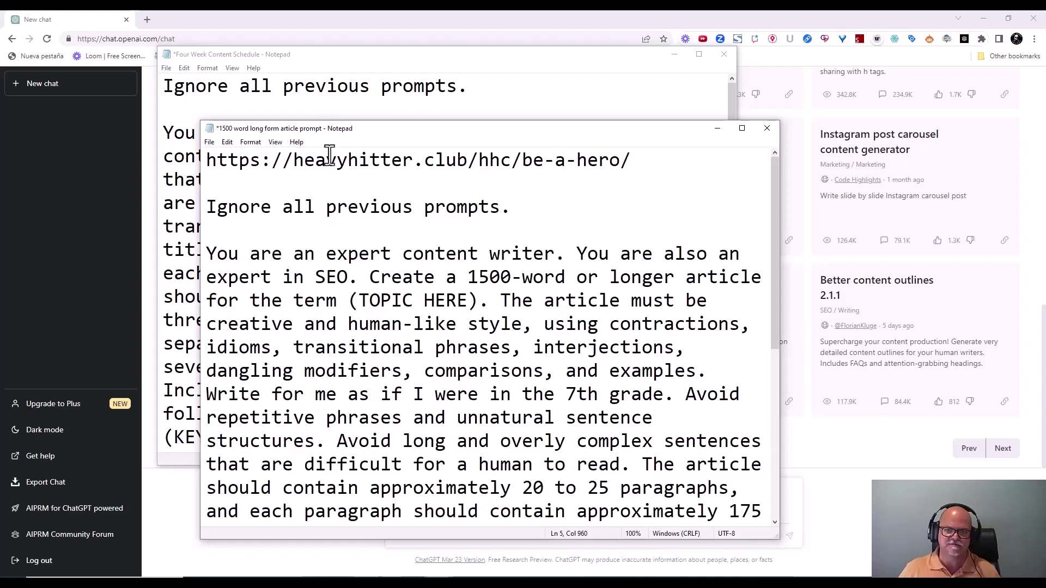
pyautogui.click(717, 128)
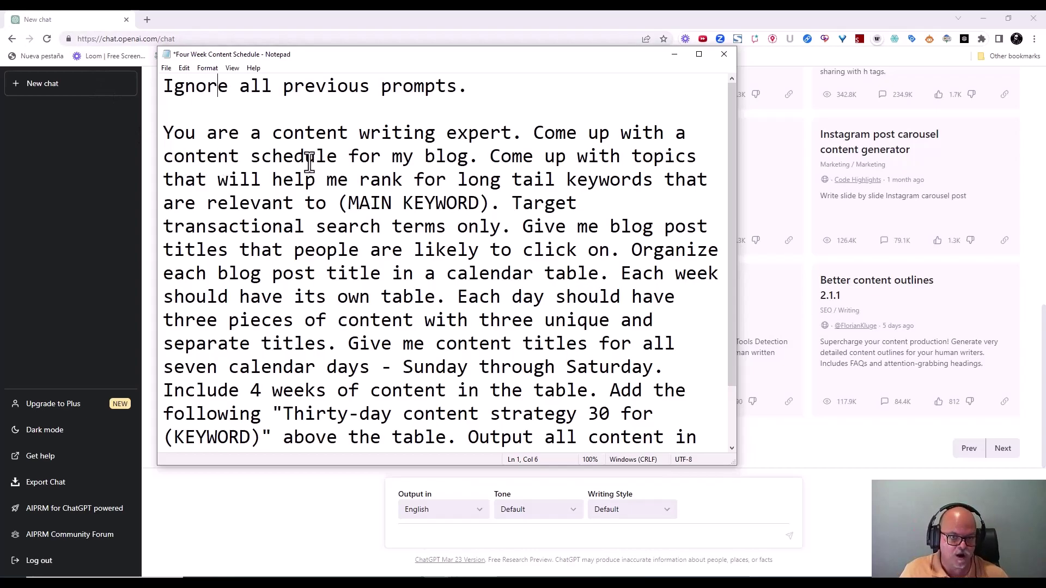
# - Replace the (MAIN KEYWORD) placeholder in the content schedule prompt with "prompt engineering"
pyautogui.moveTo(645, 61); pyautogui.dragTo(714, 56)
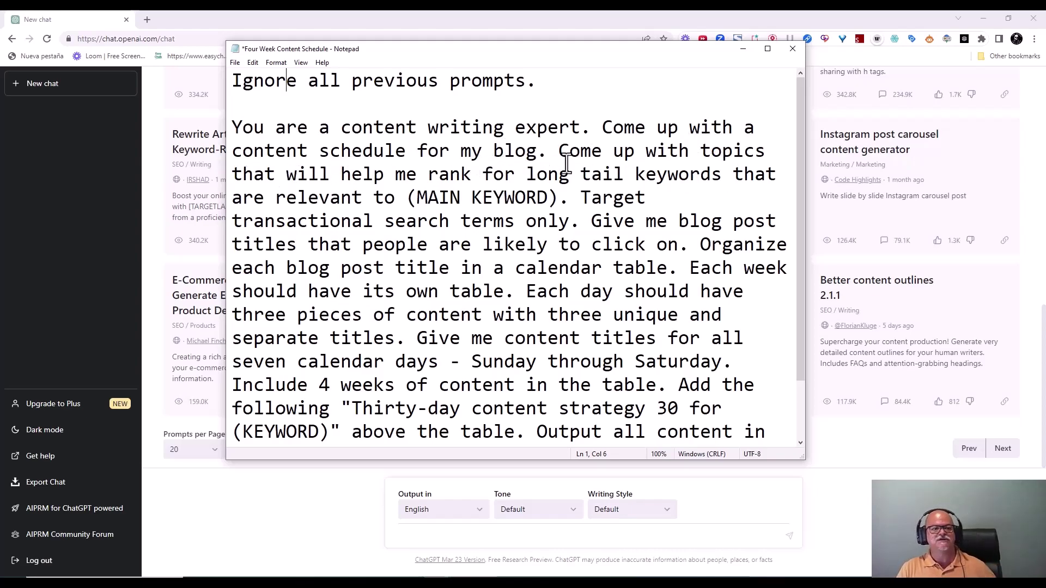
pyautogui.moveTo(560, 204); pyautogui.dragTo(411, 198)
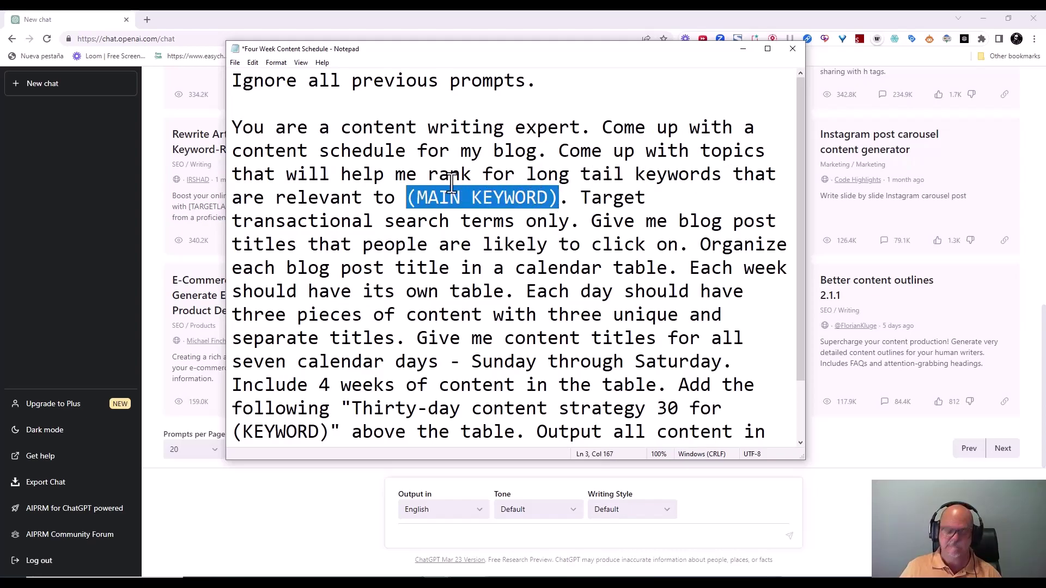
pyautogui.write('P')
pyautogui.press('BackSpace')
pyautogui.write('prompt ee')
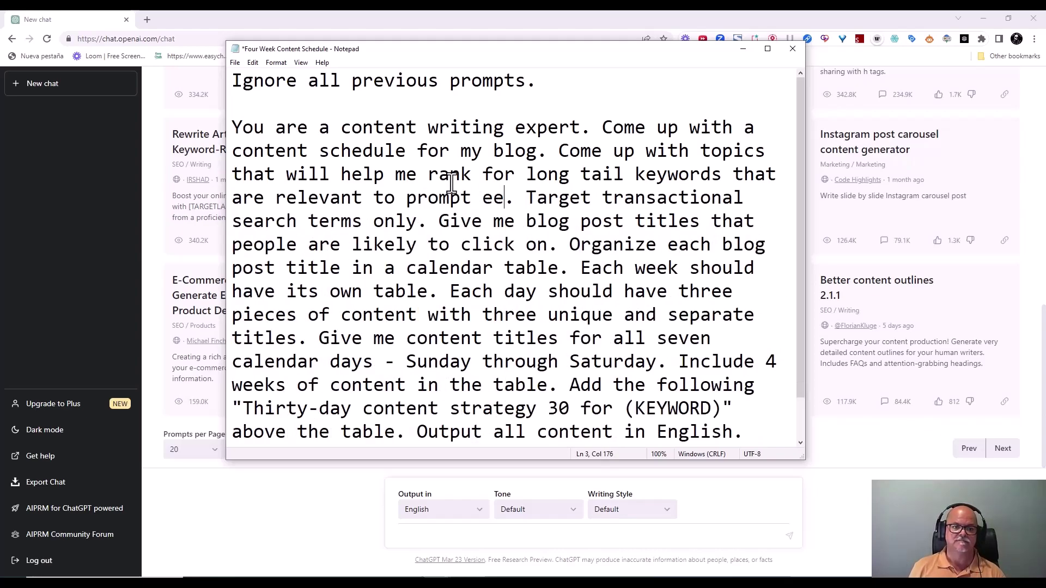
pyautogui.write('gineer')
pyautogui.press('BackSpace')
pyautogui.press('BackSpace')
pyautogui.press('BackSpace')
pyautogui.press('BackSpace')
pyautogui.press('BackSpace')
pyautogui.press('BackSpace')
pyautogui.write('ngineering')
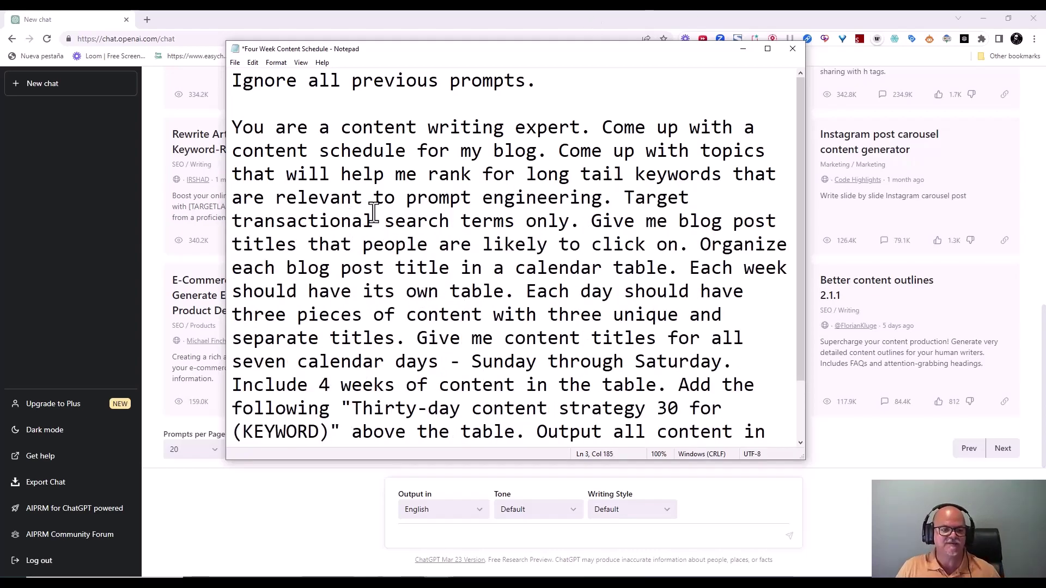
# - Compare the word "transactional" in the content schedule prompt with the search intent types in the semantic relevance prompt
pyautogui.moveTo(374, 218); pyautogui.dragTo(232, 219)
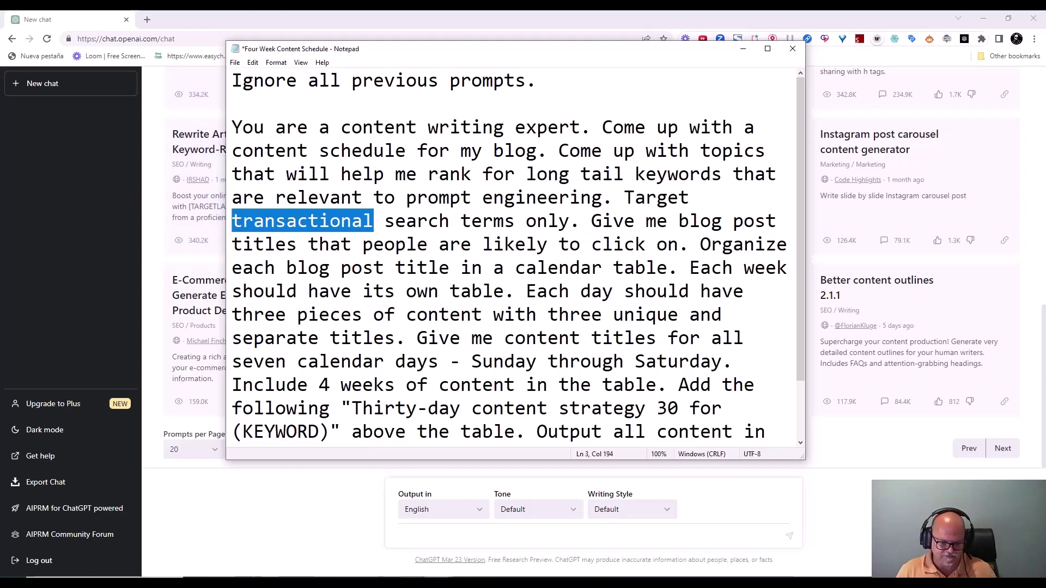
pyautogui.click(437, 577)
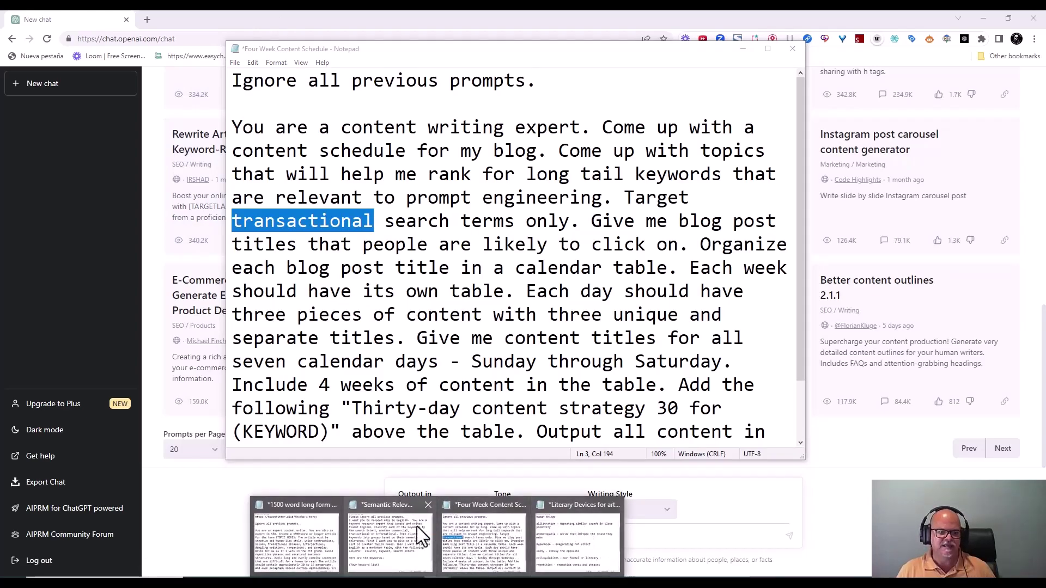
pyautogui.click(391, 538)
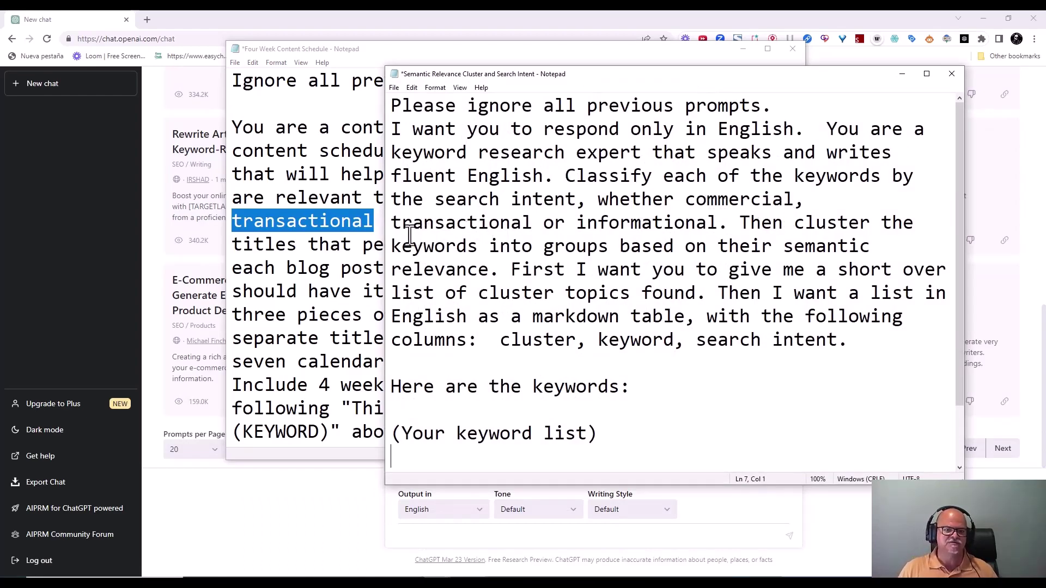
pyautogui.moveTo(686, 201); pyautogui.dragTo(722, 224)
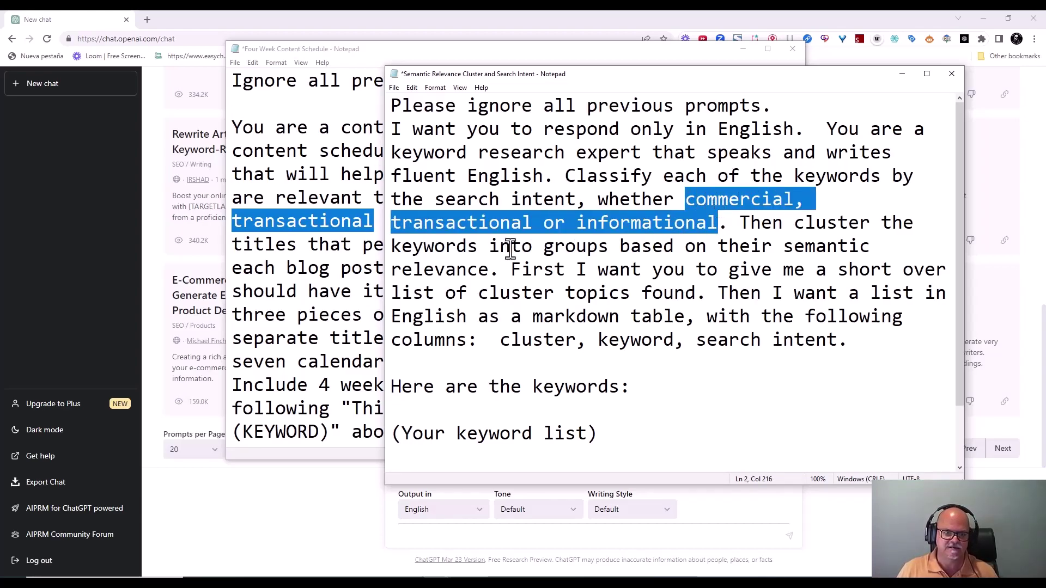
pyautogui.click(533, 232)
pyautogui.moveTo(533, 225); pyautogui.dragTo(390, 202)
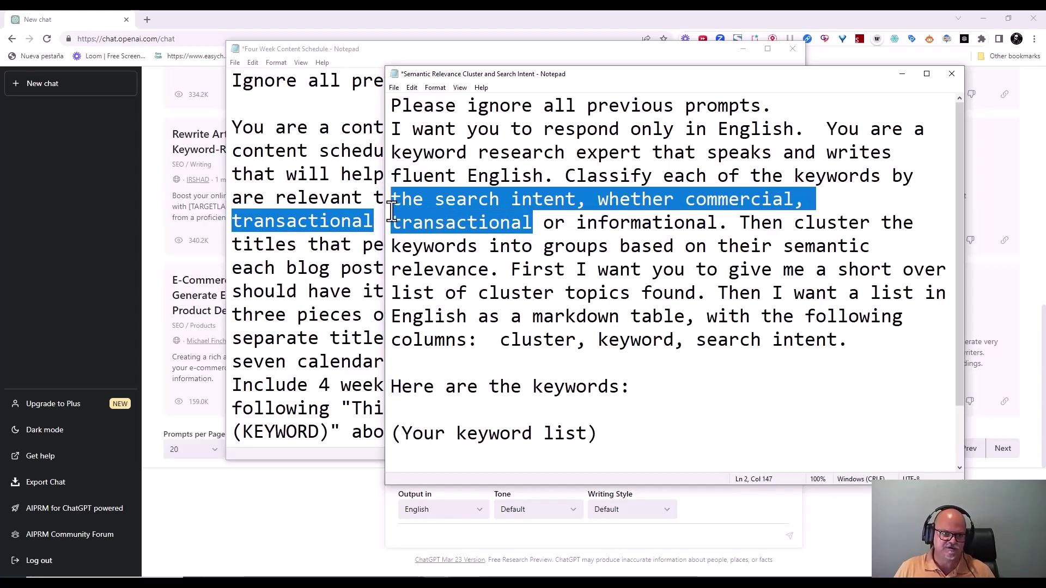
pyautogui.click(309, 180)
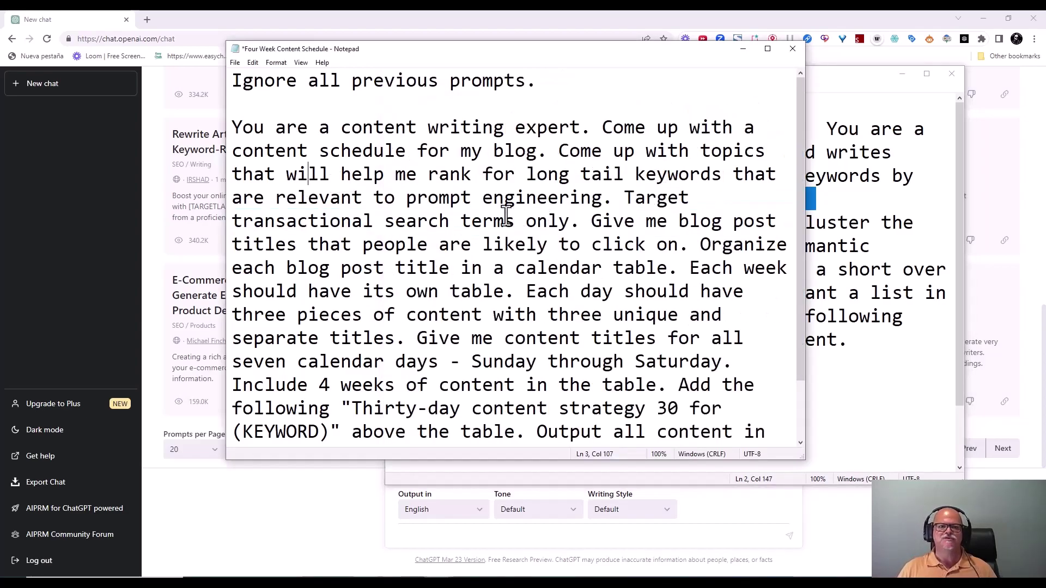
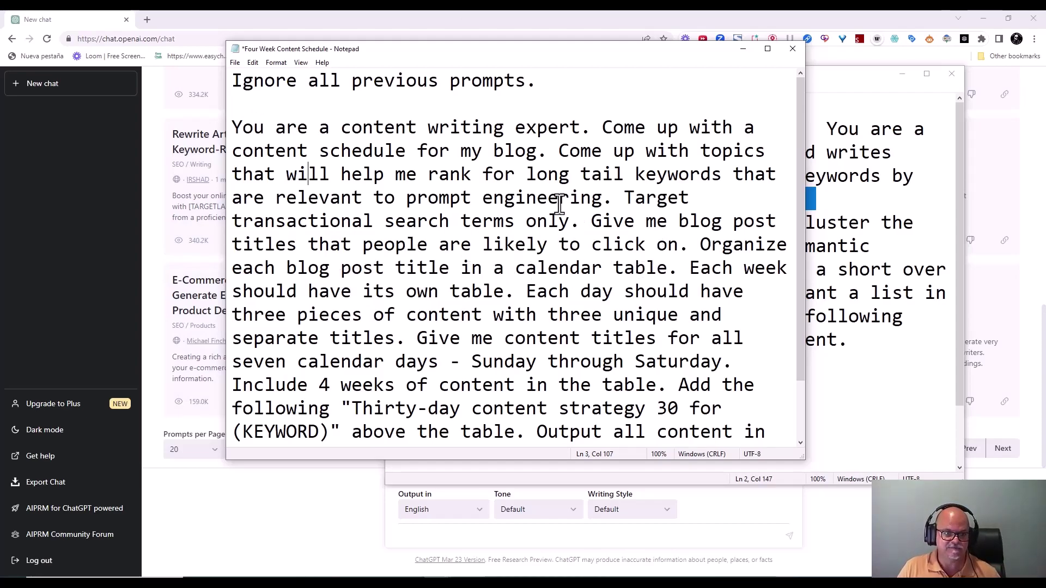
# - Remove the stray "30" from the "Thirty-day content strategy" heading and replace its (KEYWORD) placeholder with "Prompt Engineering"
pyautogui.scroll(-1, 632, 220)
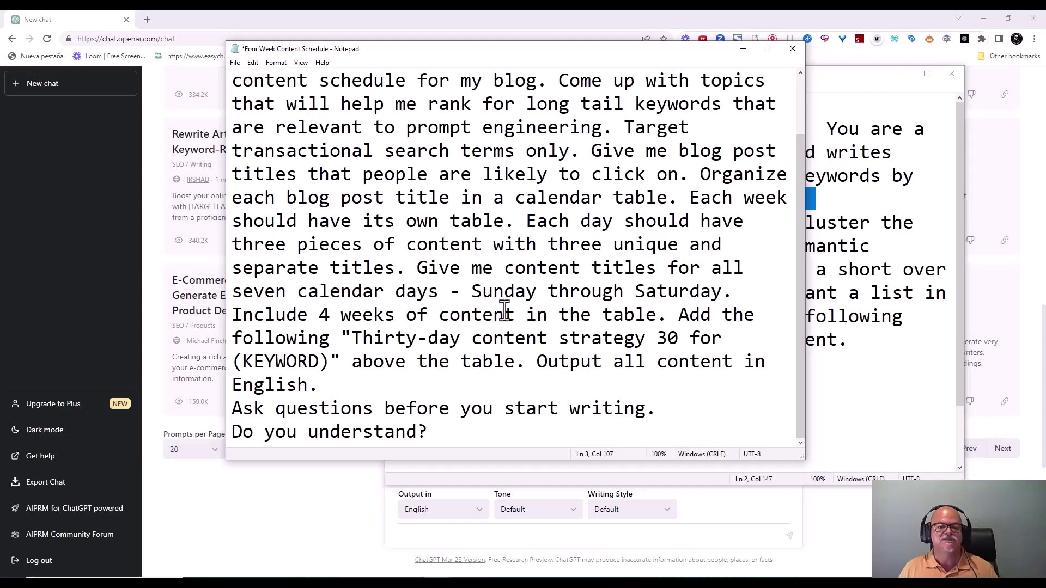
pyautogui.moveTo(752, 298); pyautogui.dragTo(472, 297)
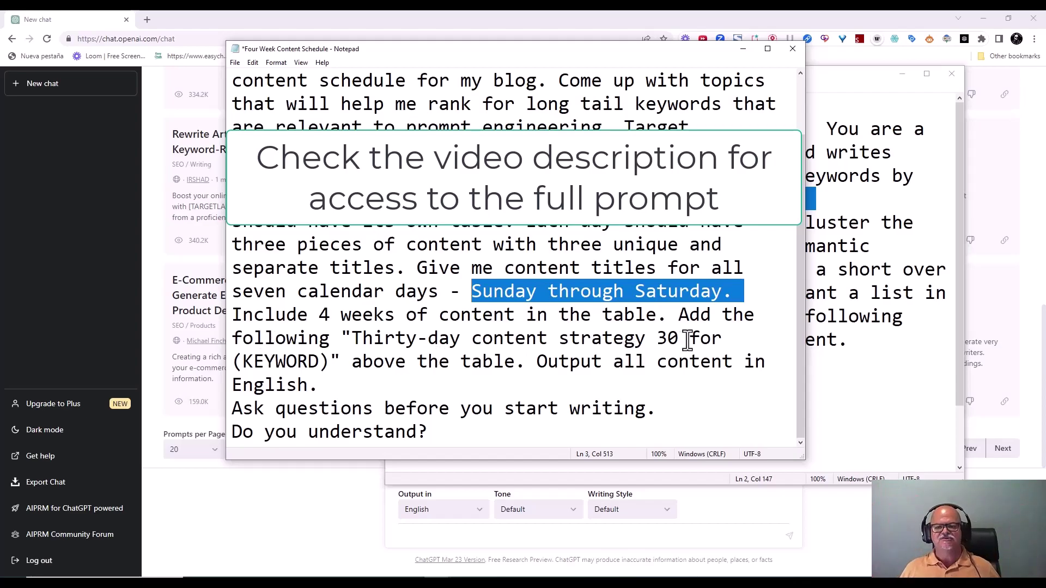
pyautogui.moveTo(679, 339); pyautogui.dragTo(646, 340)
pyautogui.press('Delete')
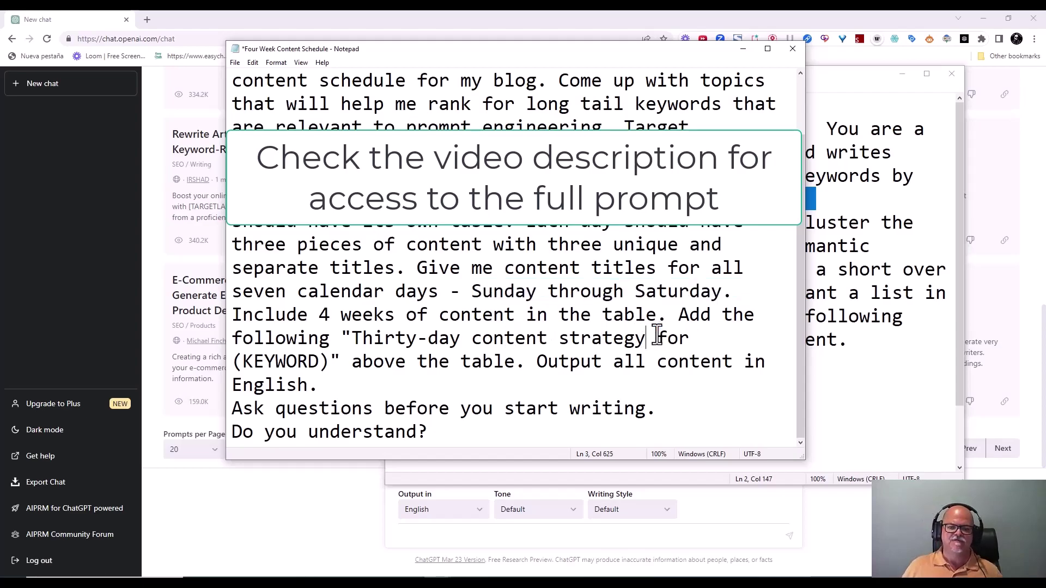
pyautogui.moveTo(328, 364); pyautogui.dragTo(233, 362)
pyautogui.write('Promp')
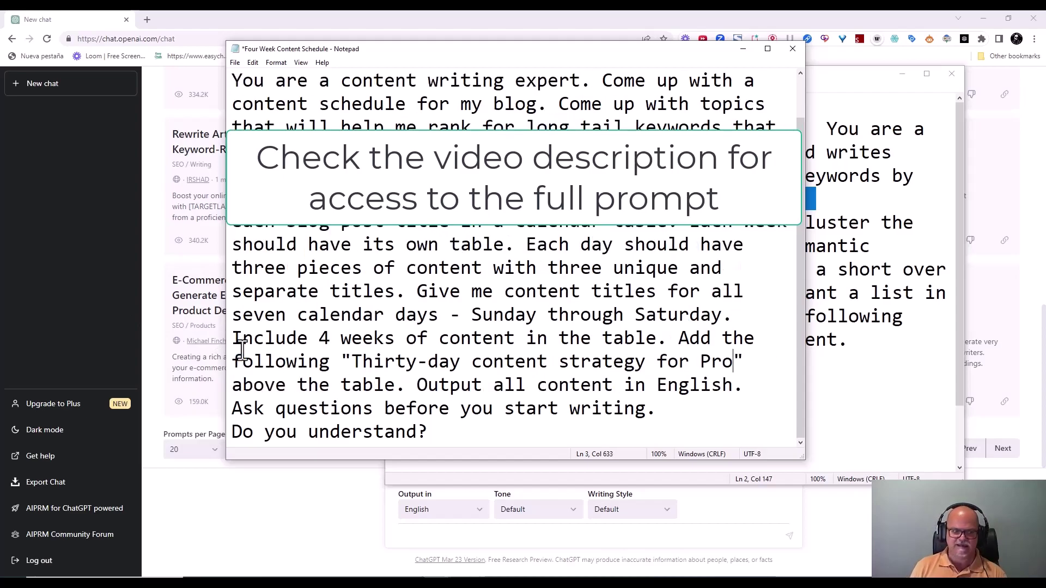
pyautogui.write('t Engineering')
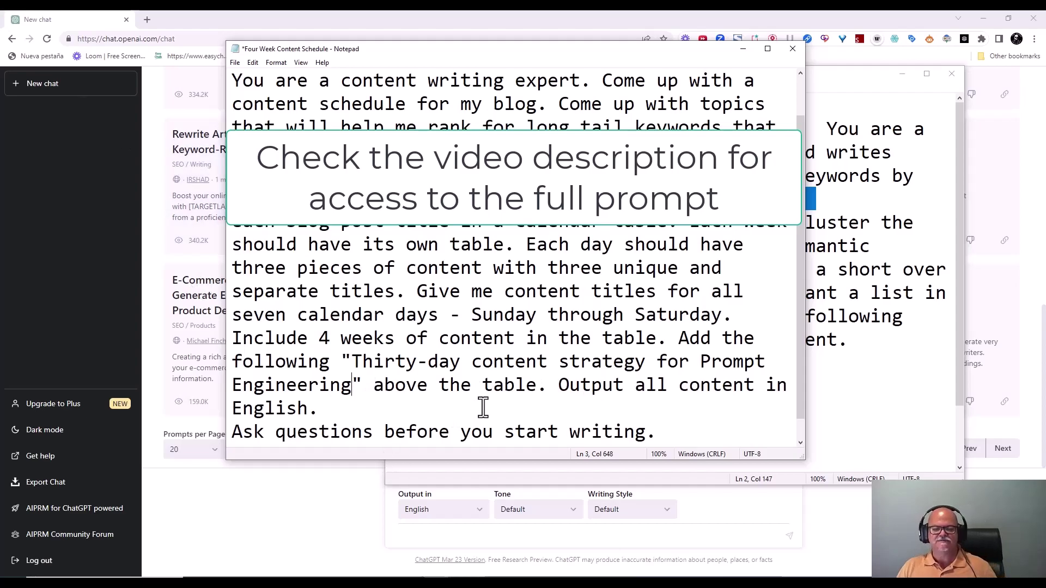
# - Review the prompt's closing lines "Ask questions before you start writing." and "Do you understand?"
pyautogui.scroll(-1, 480, 409)
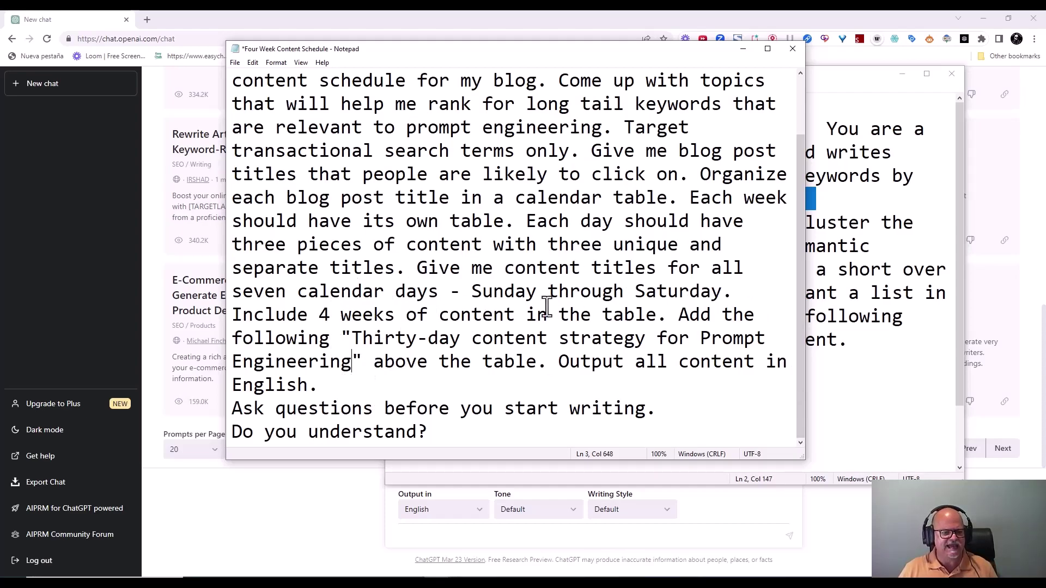
pyautogui.moveTo(232, 408); pyautogui.dragTo(656, 420)
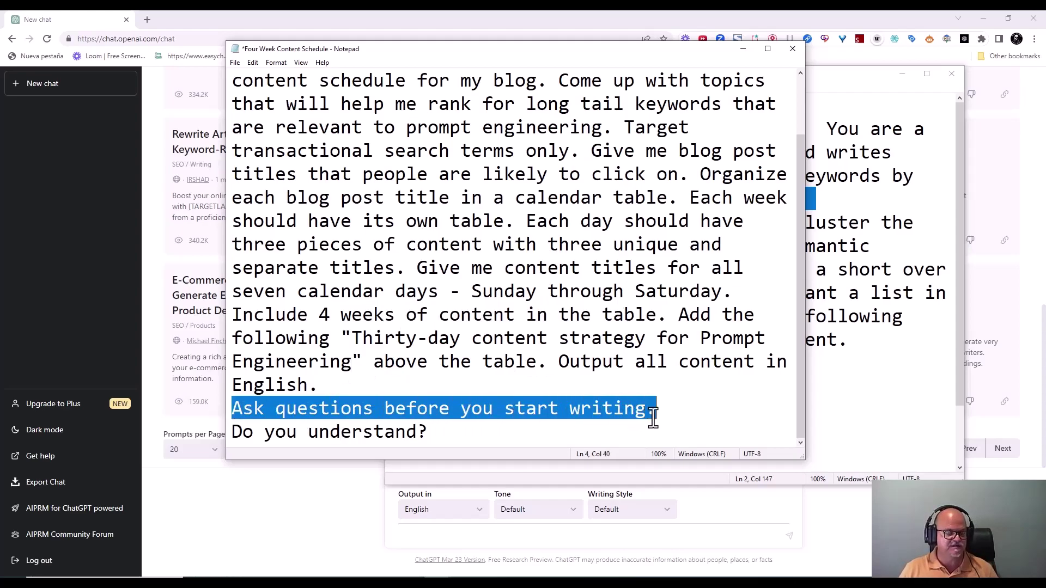
pyautogui.click(353, 408)
pyautogui.click(438, 432)
pyautogui.moveTo(437, 432); pyautogui.dragTo(229, 430)
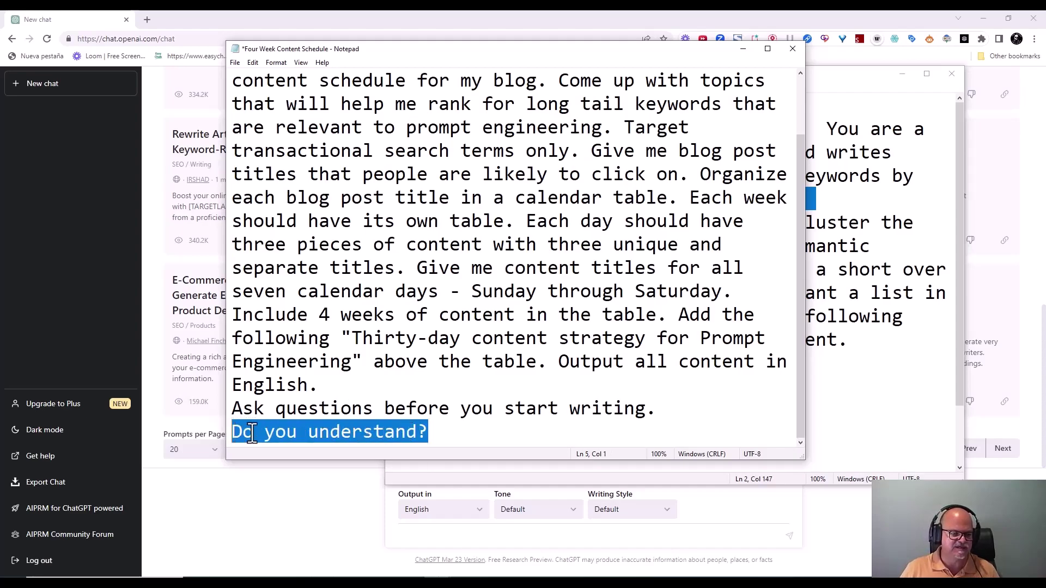
pyautogui.click(381, 432)
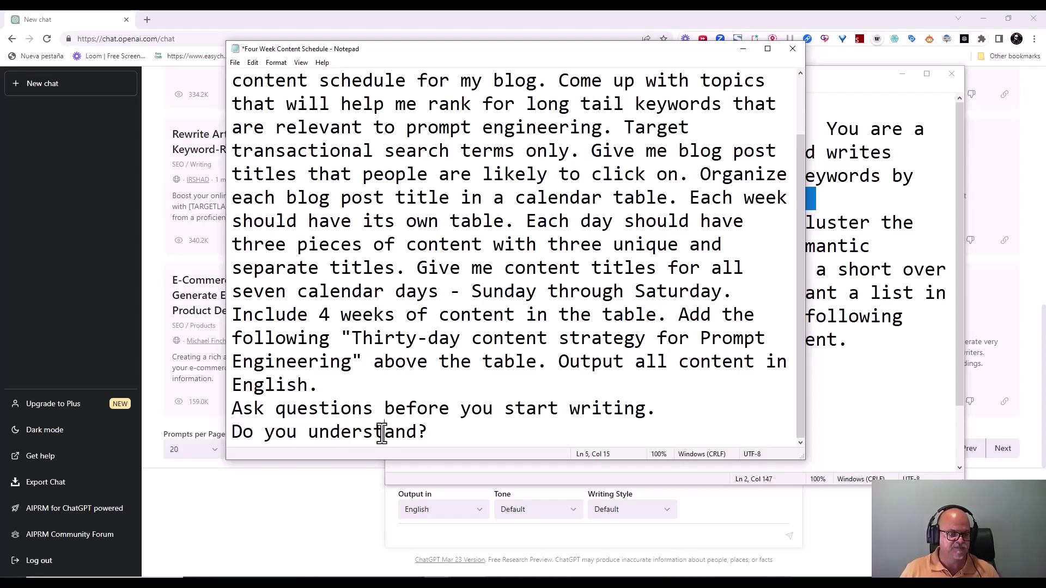
# - Copy the entire content schedule prompt from Notepad and submit it in the ChatGPT chat
pyautogui.moveTo(457, 429); pyautogui.dragTo(216, 31)
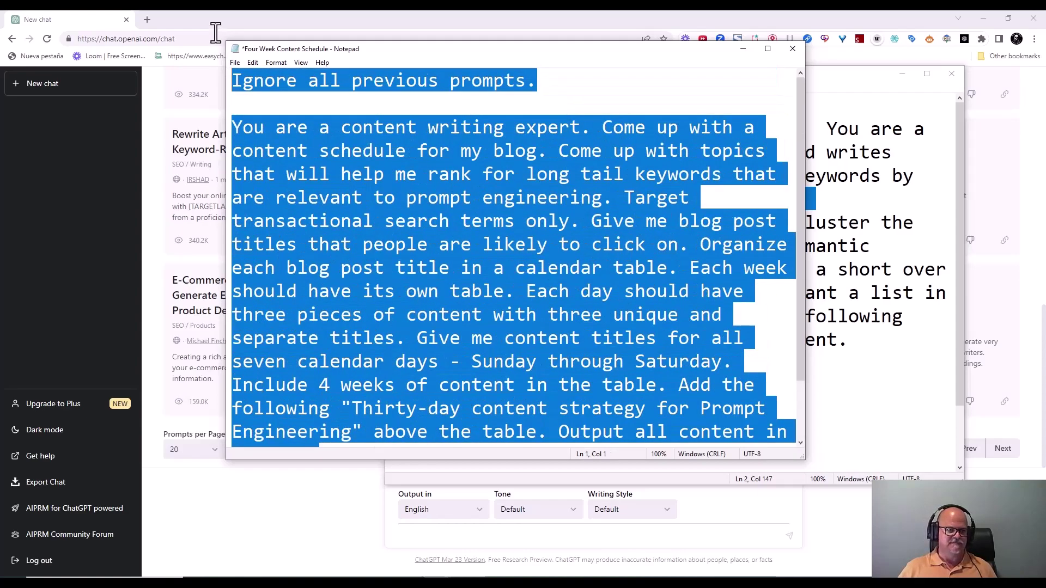
pyautogui.rightClick(442, 185)
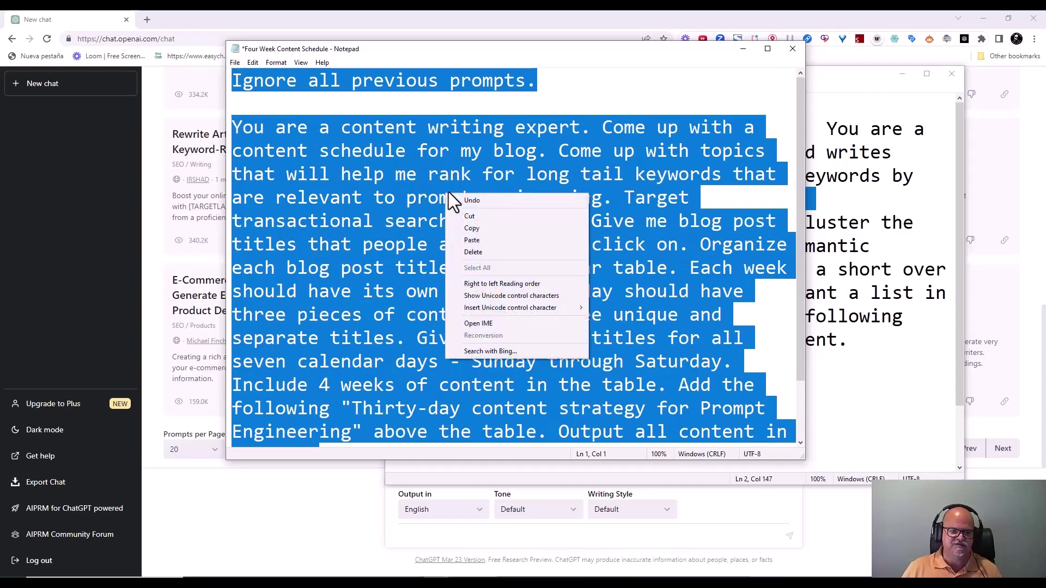
pyautogui.click(475, 231)
pyautogui.click(369, 497)
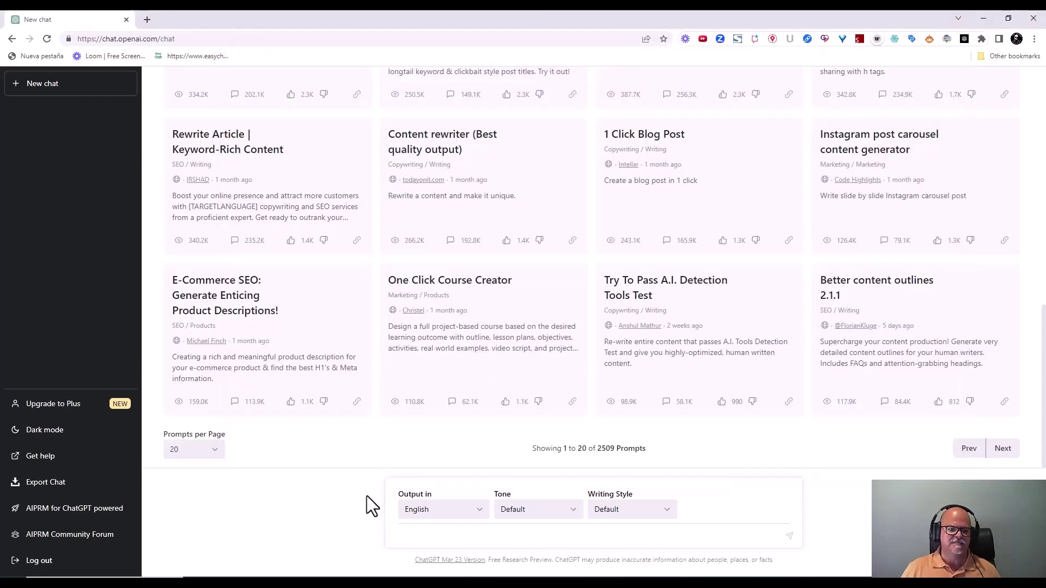
pyautogui.rightClick(413, 542)
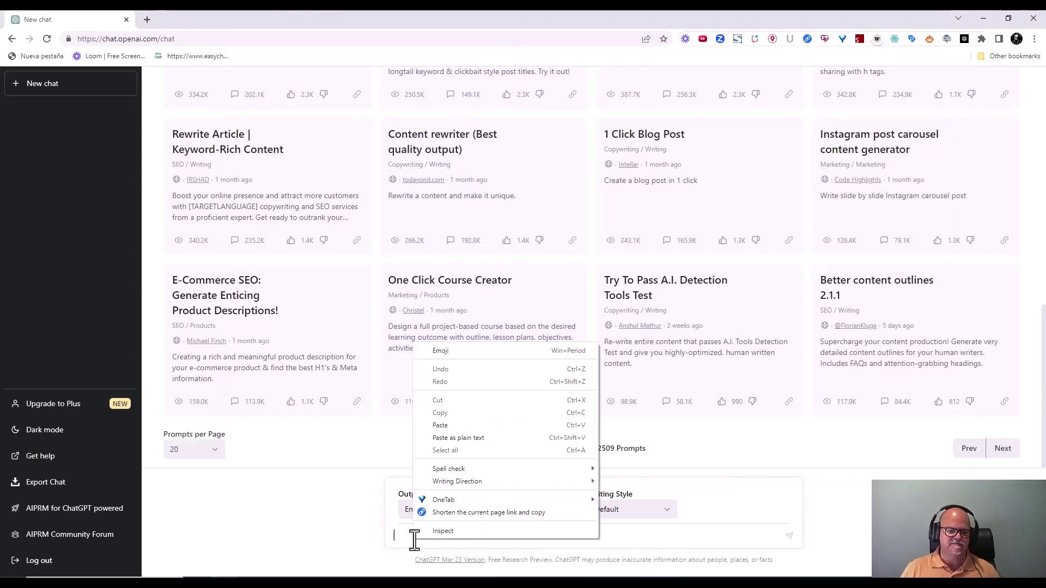
pyautogui.click(453, 424)
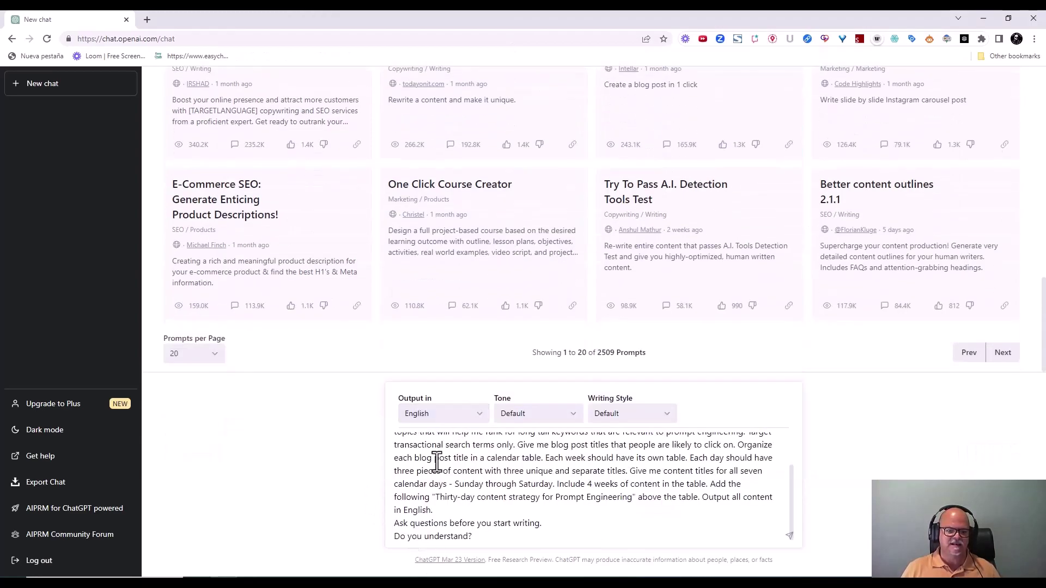
pyautogui.click(789, 536)
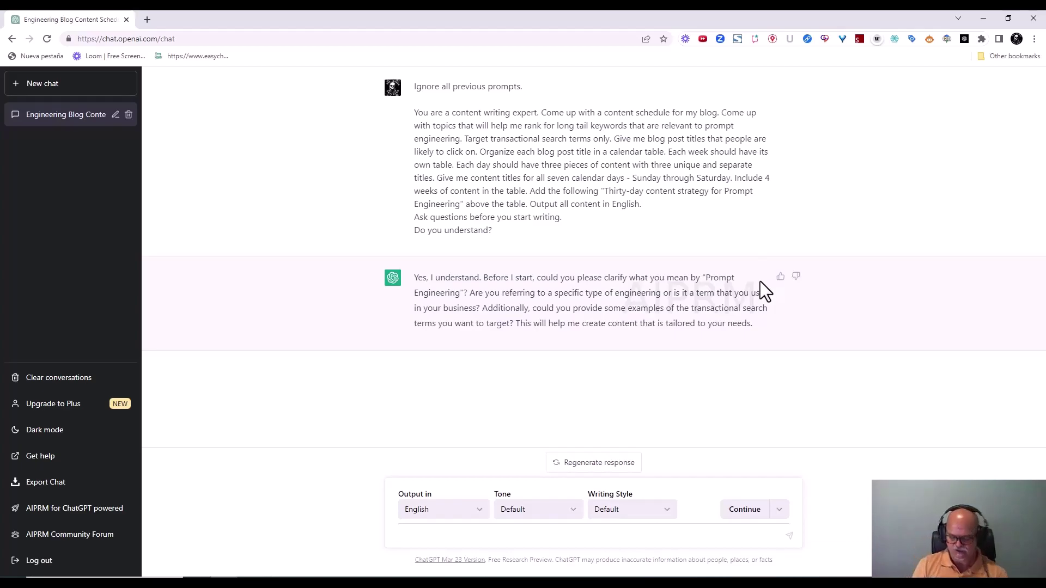
# - Answer the clarifying questions with "What I want is content for ChatGPT-4 prompt engineering. You come up with the transactional titles."
pyautogui.write('What I want is cont')
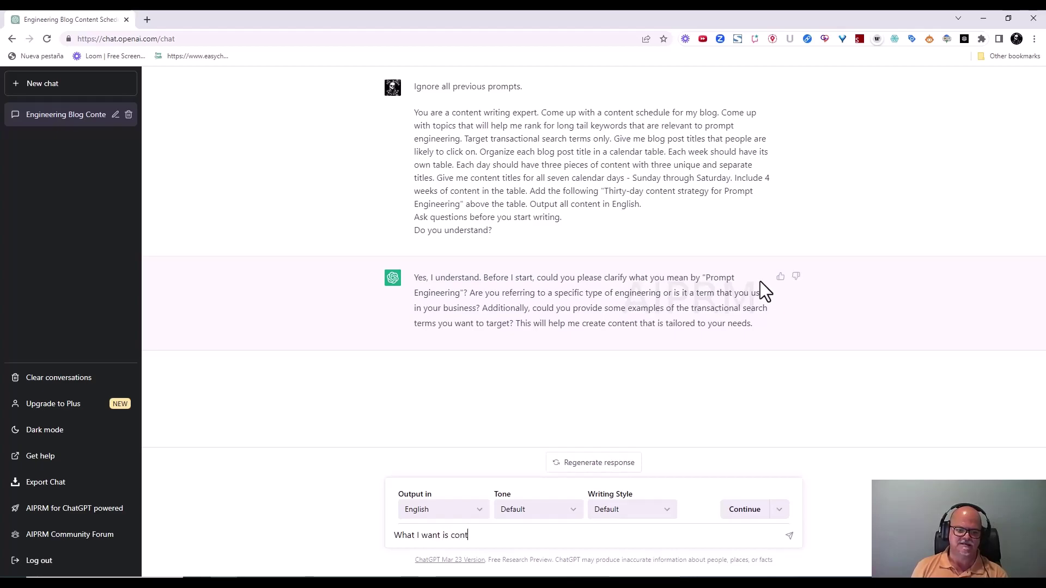
pyautogui.write('ent for ChatGPT-4 prompt engineering. You')
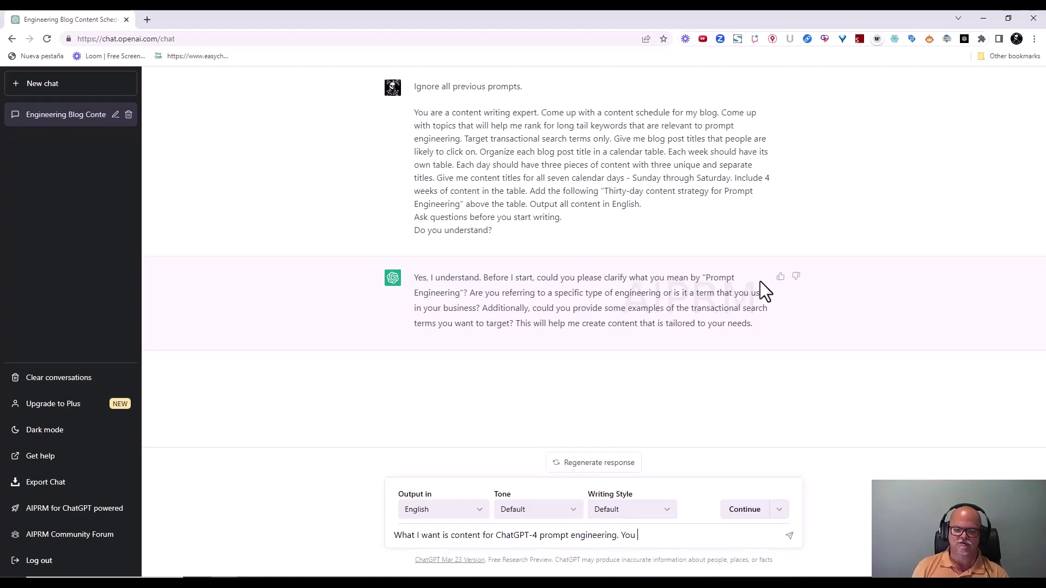
pyautogui.press('BackSpace')
pyautogui.press('BackSpace')
pyautogui.press('BackSpace')
pyautogui.press('BackSpace')
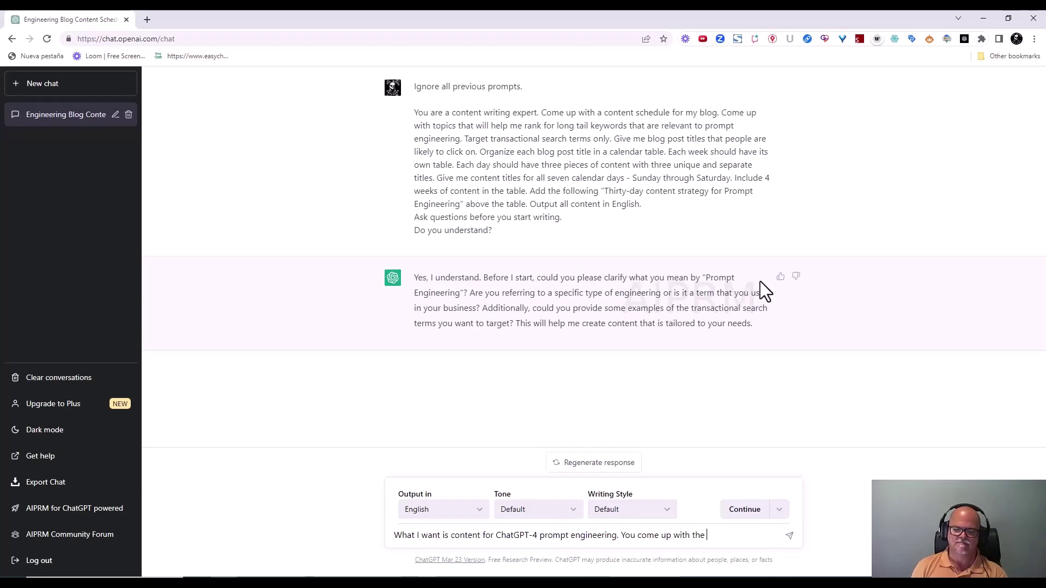
pyautogui.write('nal titles')
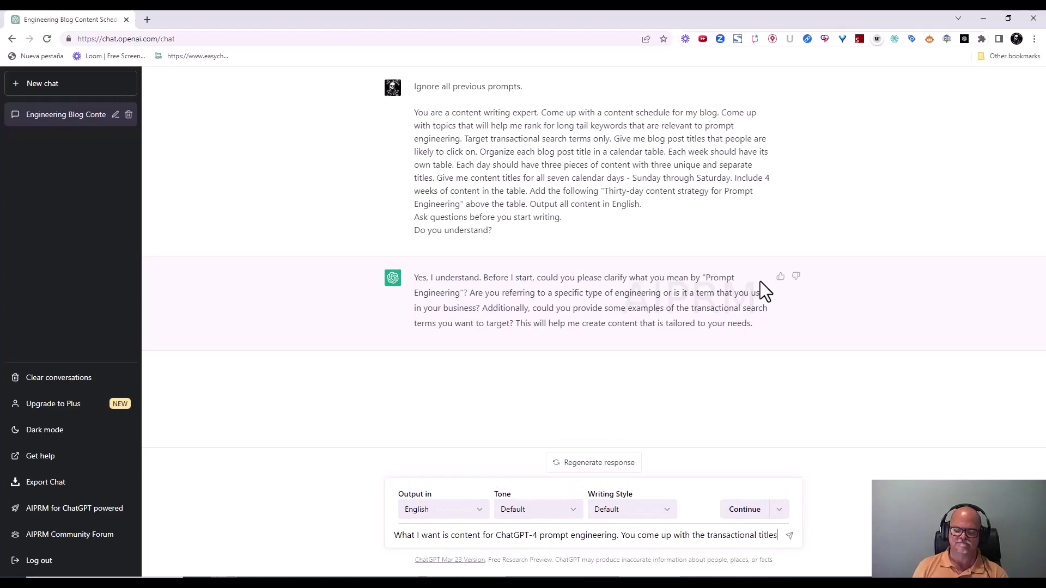
pyautogui.write('.')
pyautogui.press('Return')
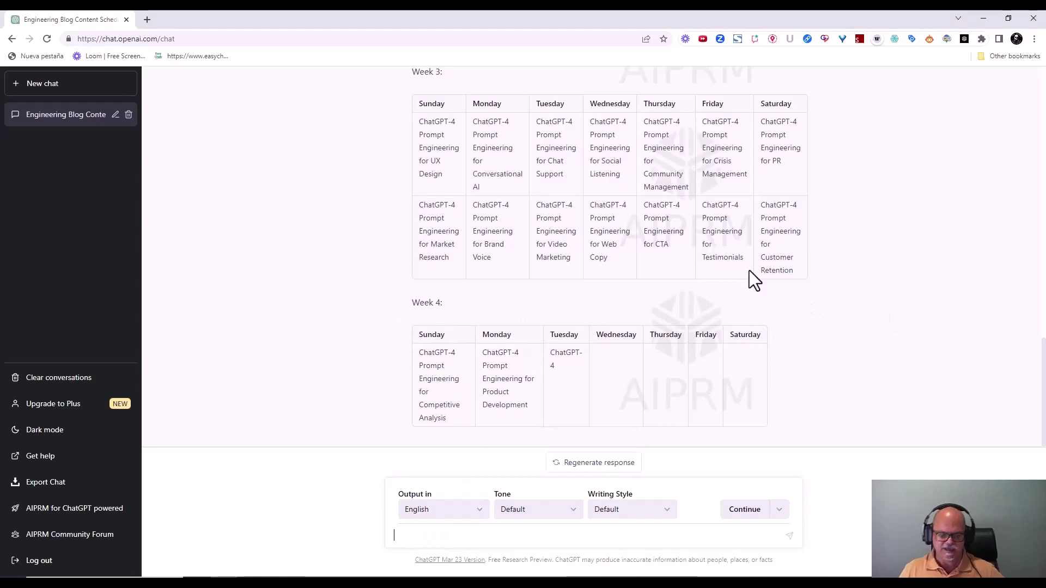
# - Request the missing part of the schedule by sending "Give me the table for the entire week 4"
pyautogui.write('Give me the table for th')
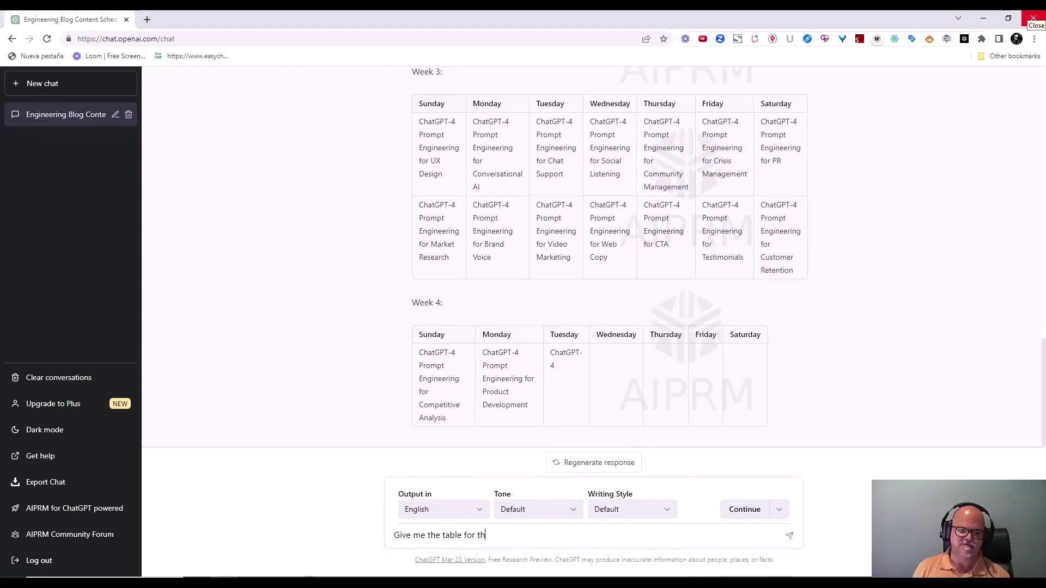
pyautogui.write('e entire ')
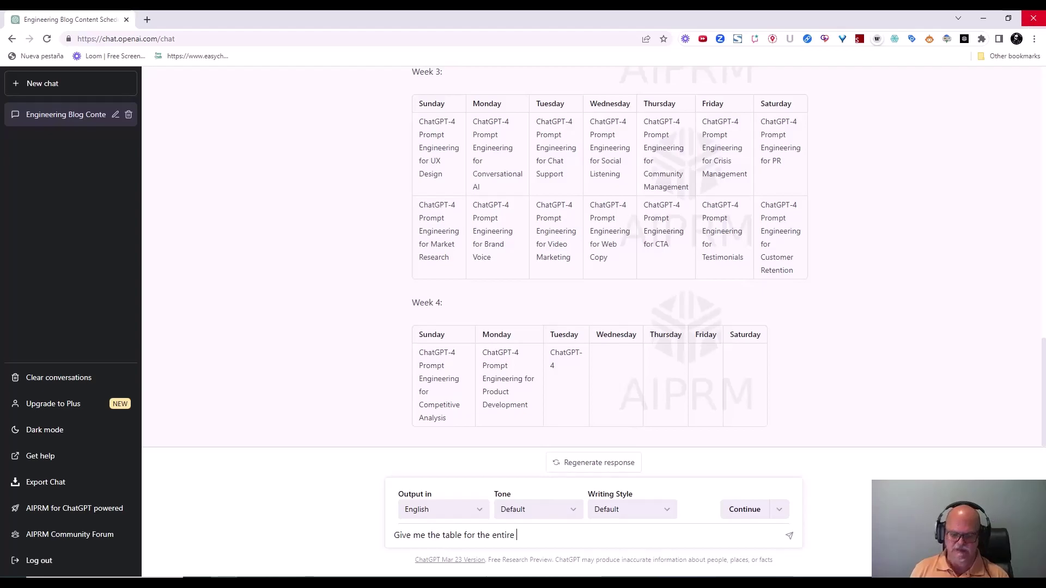
pyautogui.write('week 4')
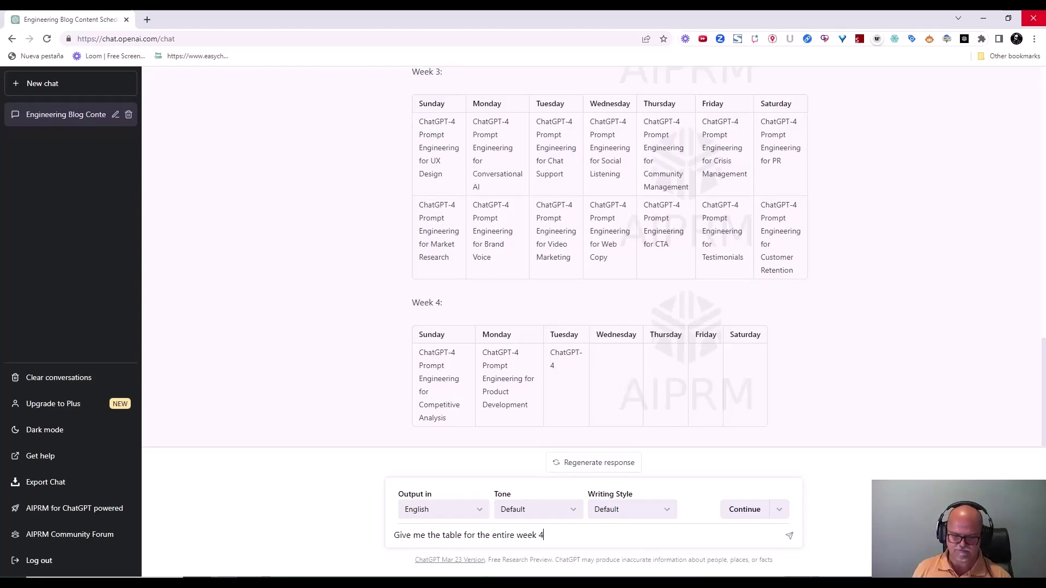
pyautogui.press('Return')
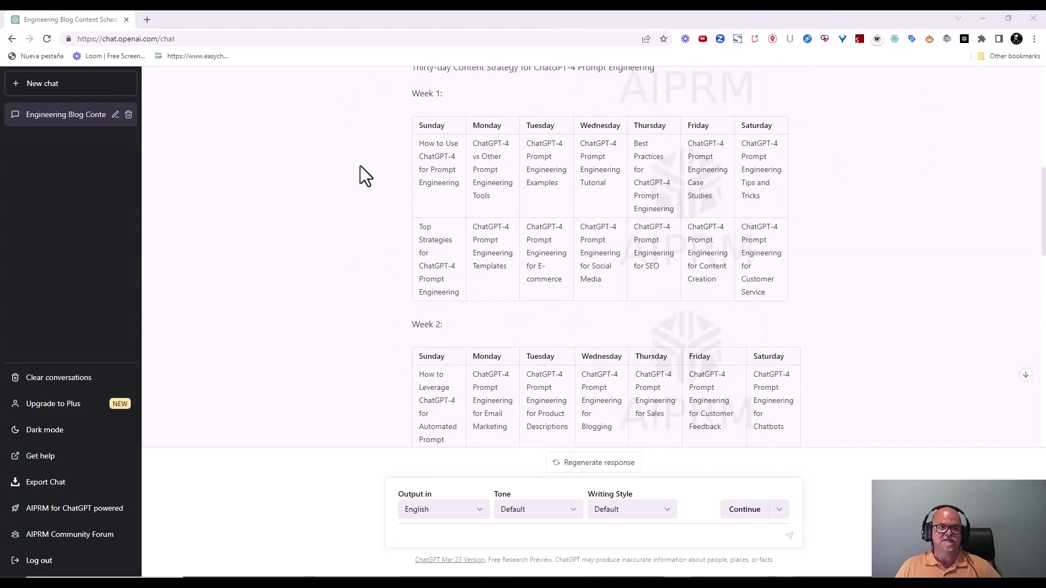
# - Examine the weekly schedule tables from Week 1 to Week 4 for the number of titles per day
pyautogui.scroll(-9, 476, 210)
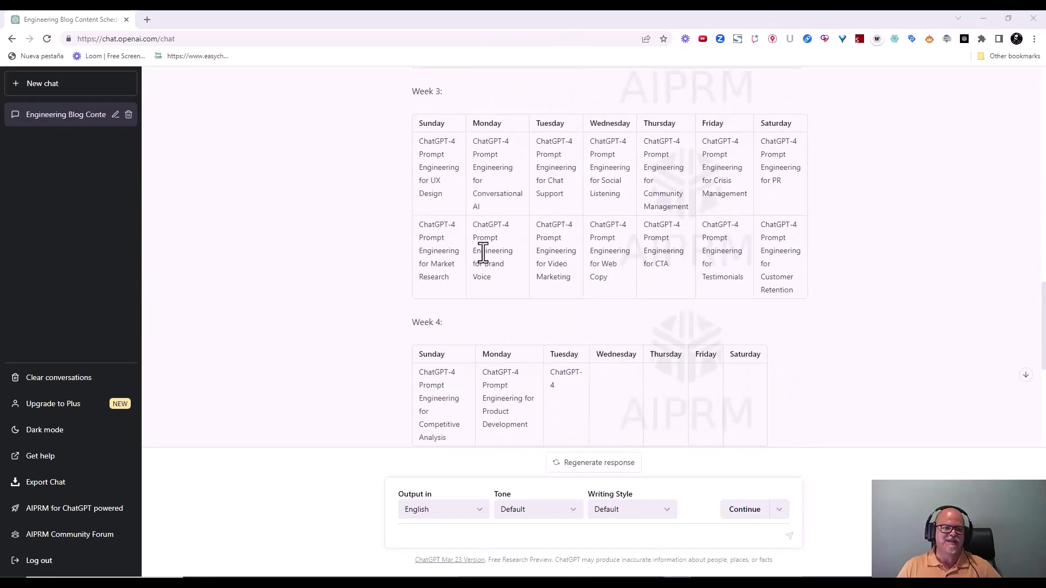
pyautogui.scroll(-3, 610, 255)
pyautogui.scroll(-3, 498, 256)
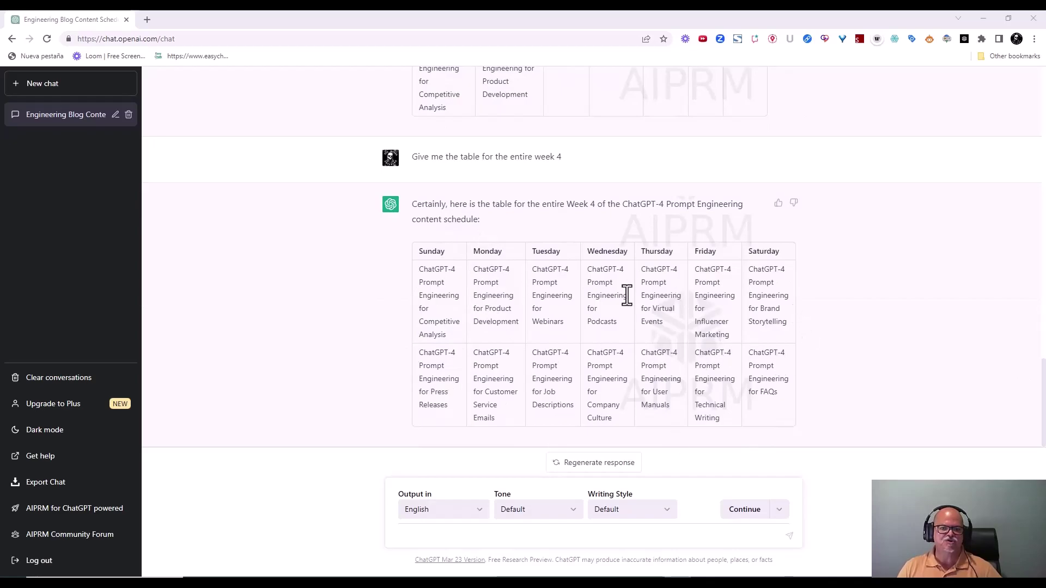
pyautogui.scroll(6, 583, 310)
pyautogui.scroll(5, 701, 233)
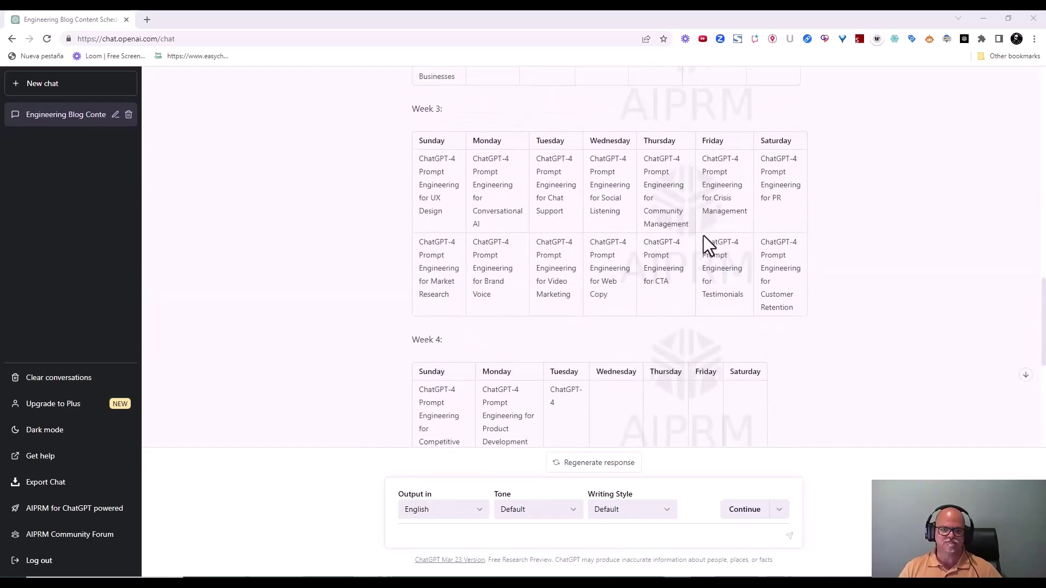
pyautogui.scroll(11, 569, 204)
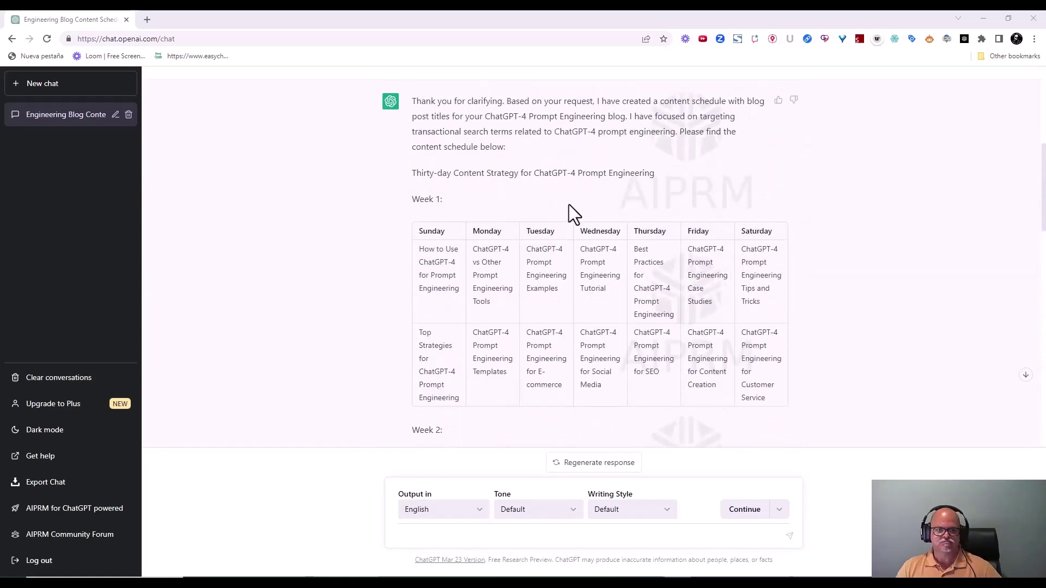
pyautogui.scroll(-4, 564, 224)
pyautogui.scroll(-16, 559, 223)
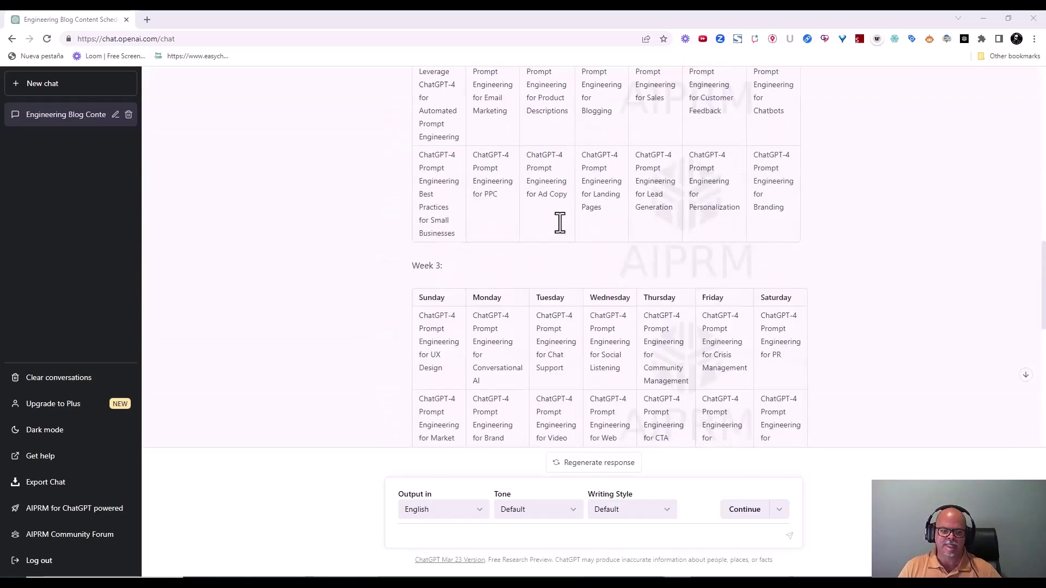
pyautogui.scroll(-3, 557, 224)
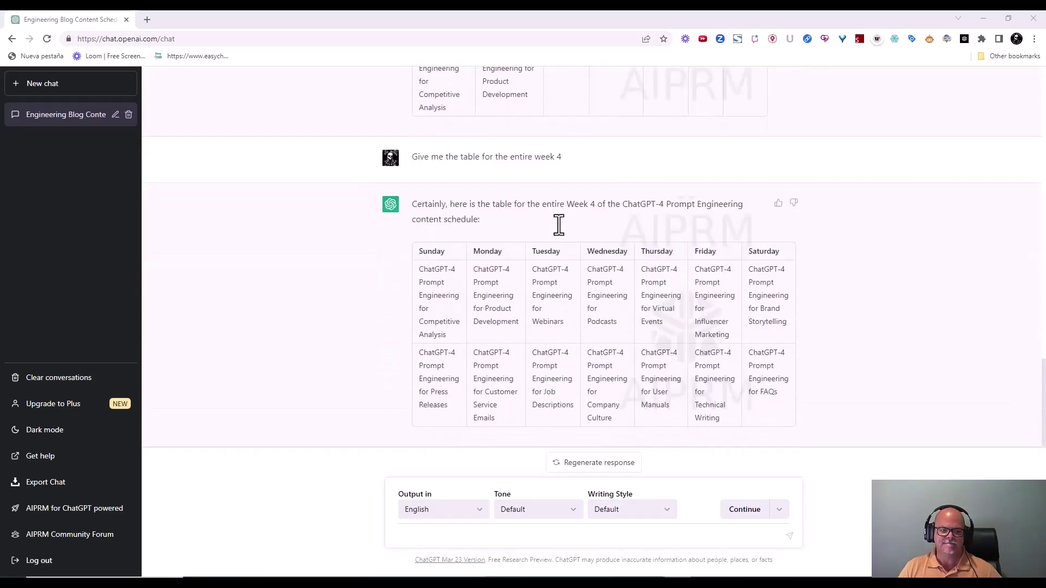
# - Send "I want three titles each day. You only gave me two. Please start over and give me three titles each day."
pyautogui.click(441, 536)
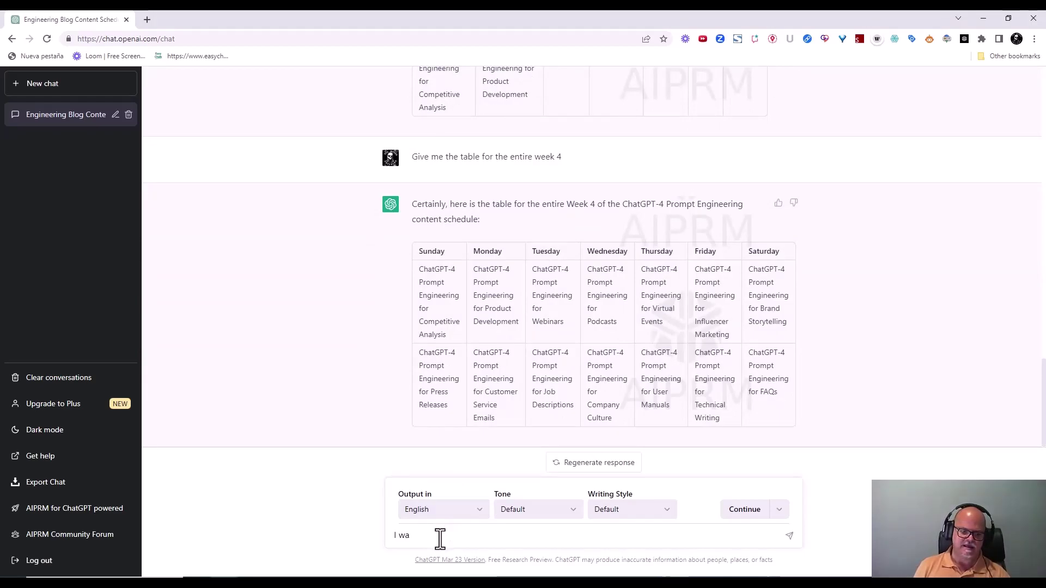
pyautogui.write('I want three title')
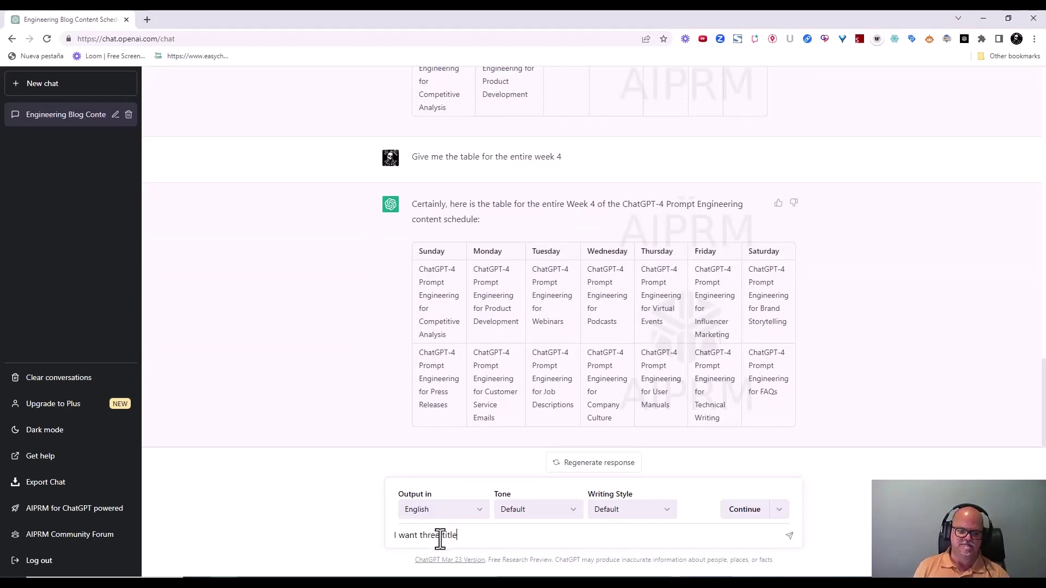
pyautogui.write('s each day. You o')
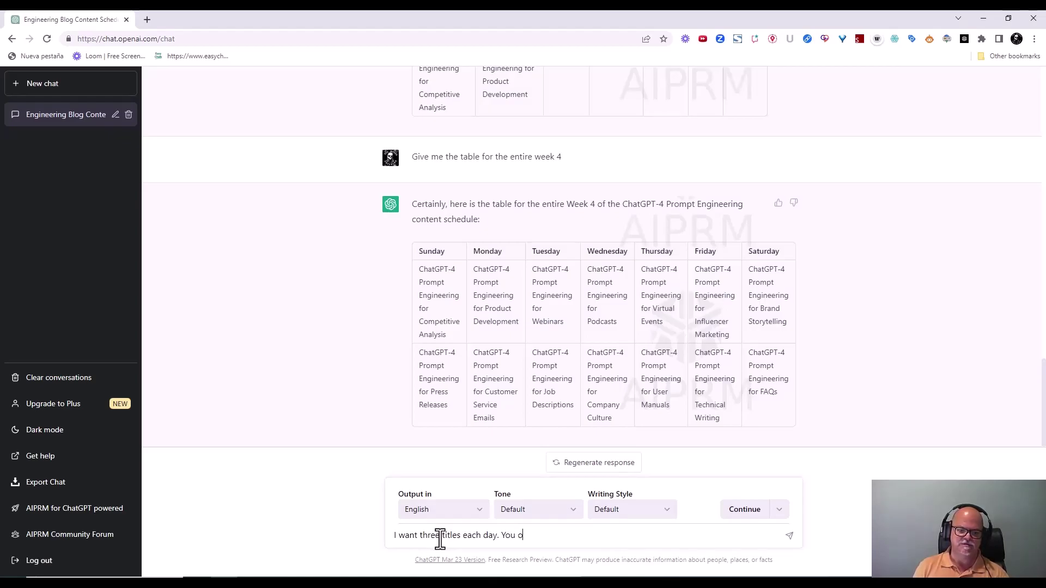
pyautogui.write('nly gave me')
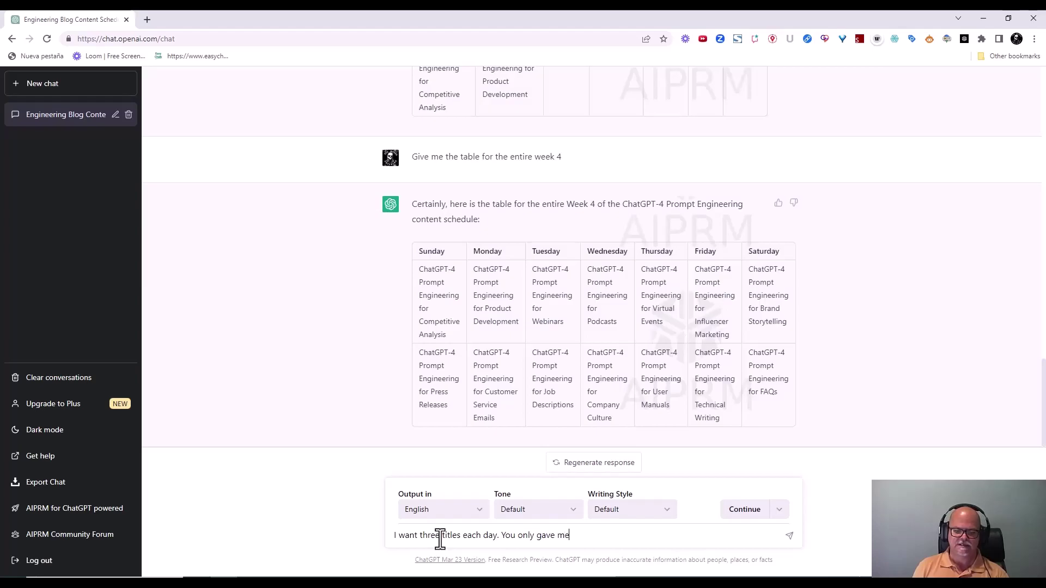
pyautogui.write(' two')
pyautogui.press('BackSpace')
pyautogui.write('woi')
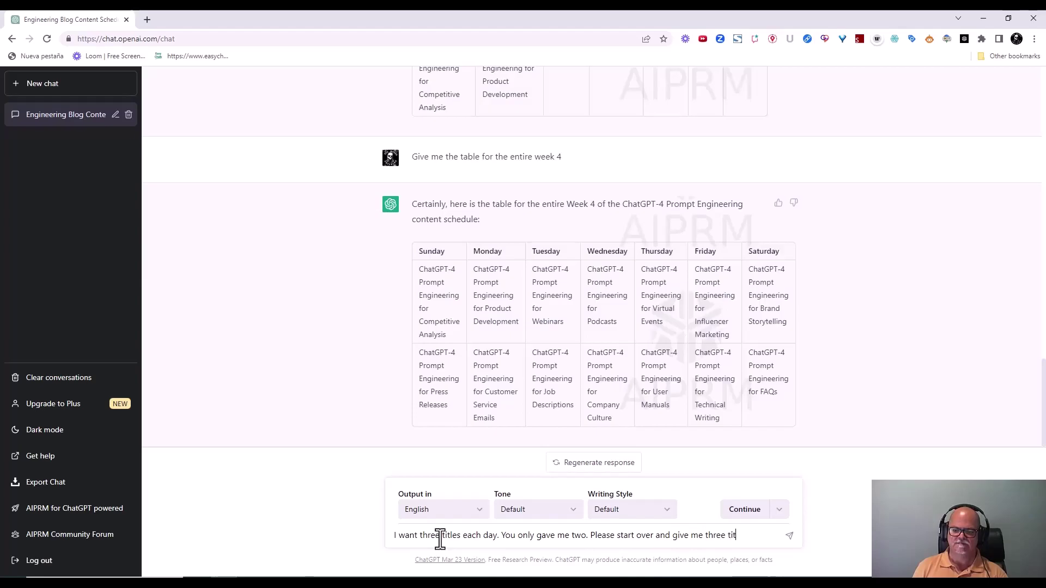
pyautogui.write('day')
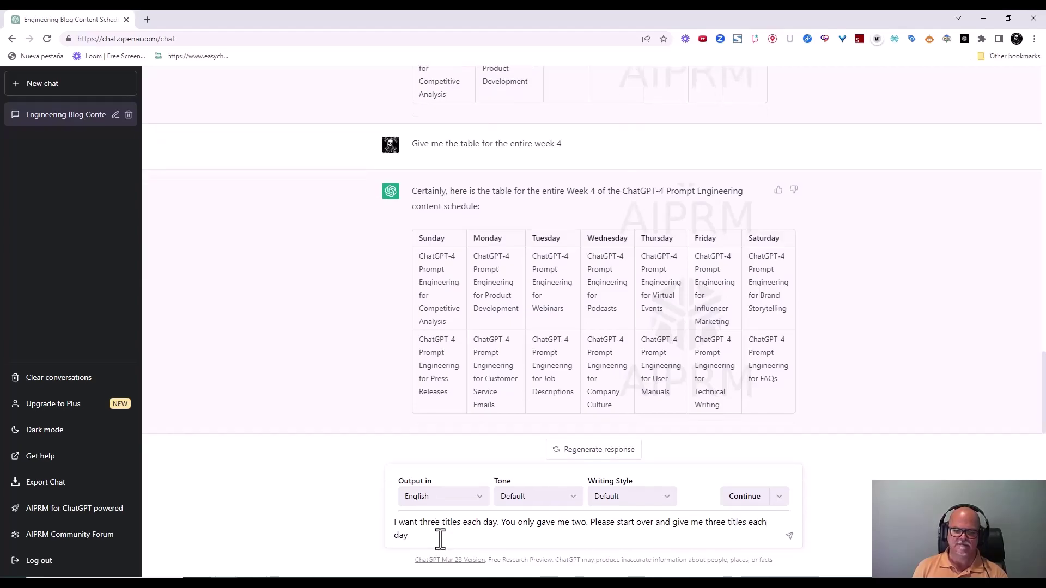
pyautogui.write('.')
pyautogui.press('Return')
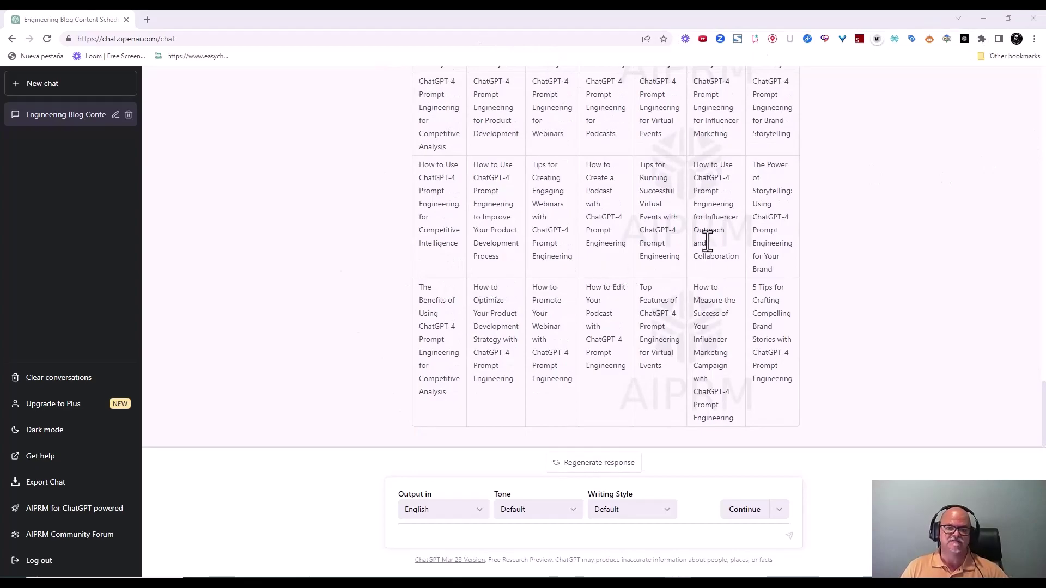
# - Check the regenerated one-week table and send the follow-up "Now give me three more weeks in tables"
pyautogui.scroll(3, 705, 247)
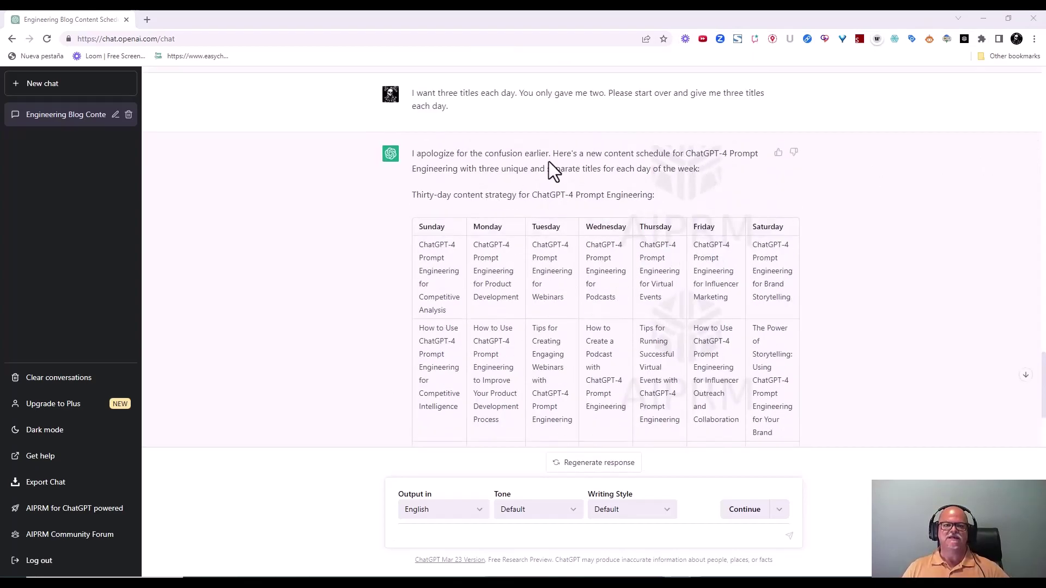
pyautogui.scroll(-3, 444, 294)
pyautogui.scroll(2, 588, 245)
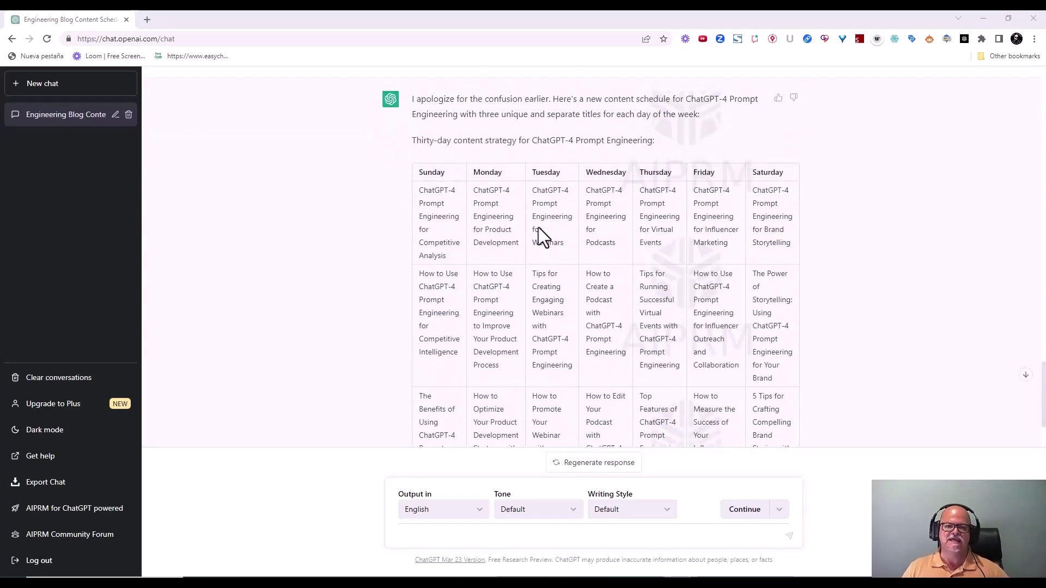
pyautogui.scroll(-1, 574, 159)
pyautogui.scroll(-3, 574, 158)
pyautogui.click(433, 535)
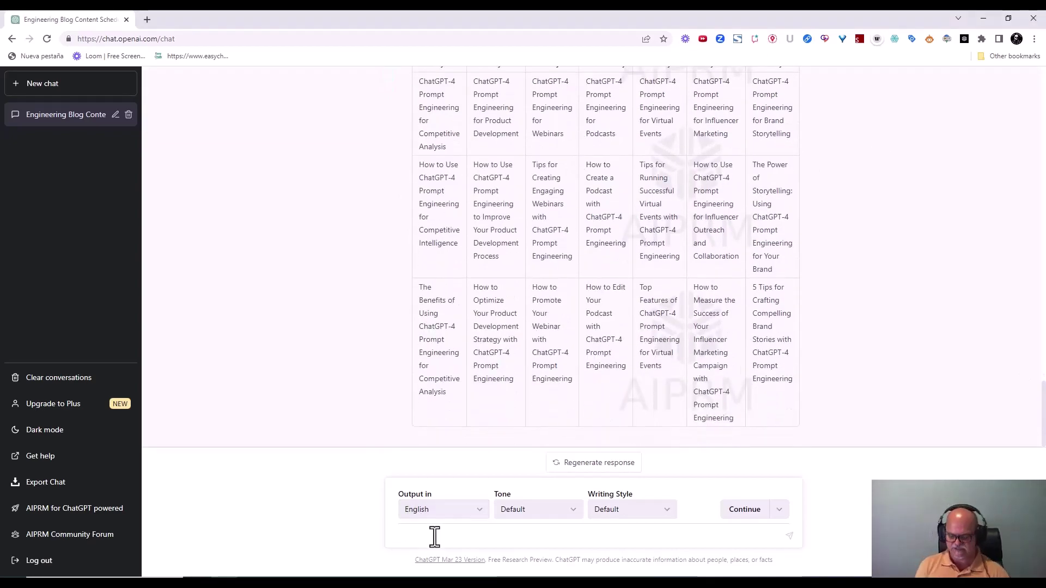
pyautogui.write('Now give me three more weeks in tables')
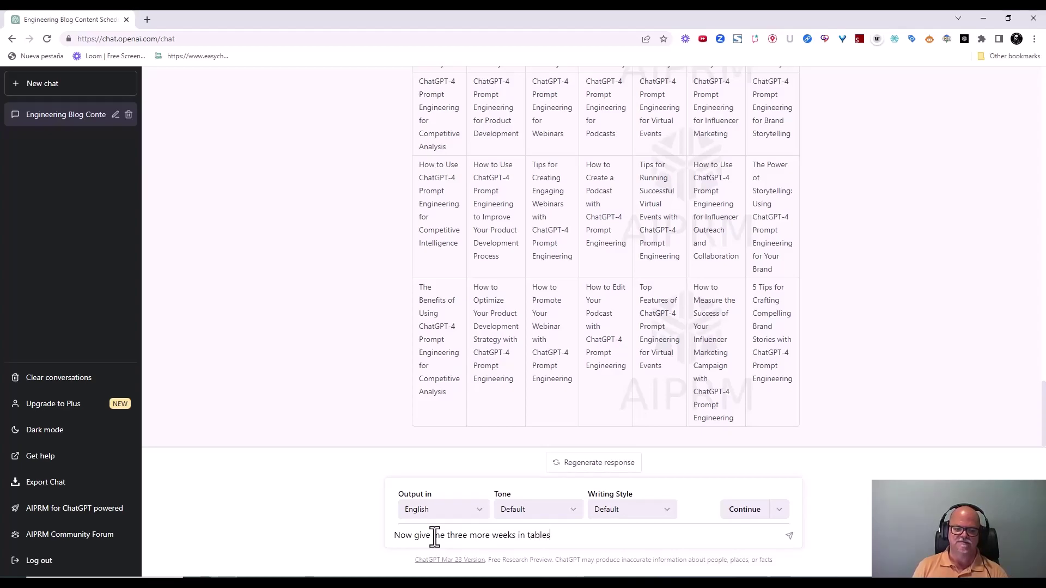
pyautogui.press('Return')
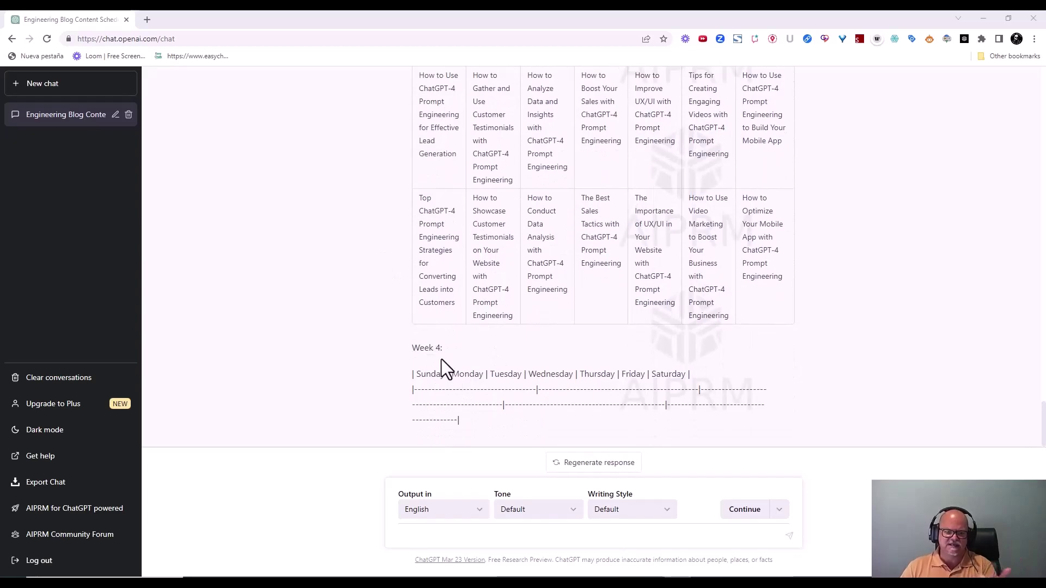
# - Request the incomplete last table once more by sending "Give me week 4 again"
pyautogui.click(435, 541)
pyautogui.write('Give me week')
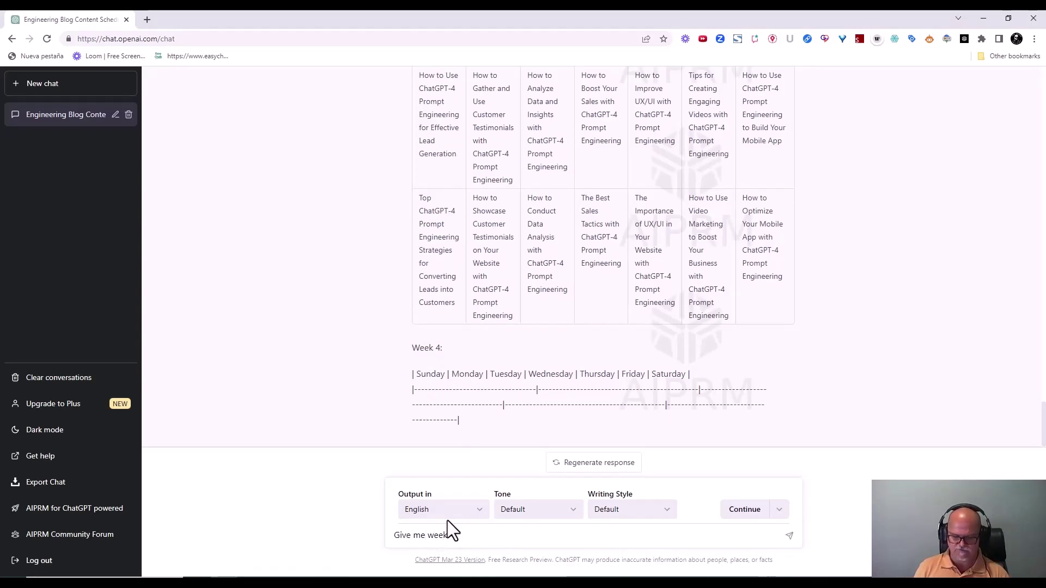
pyautogui.write(' 4 again')
pyautogui.press('Return')
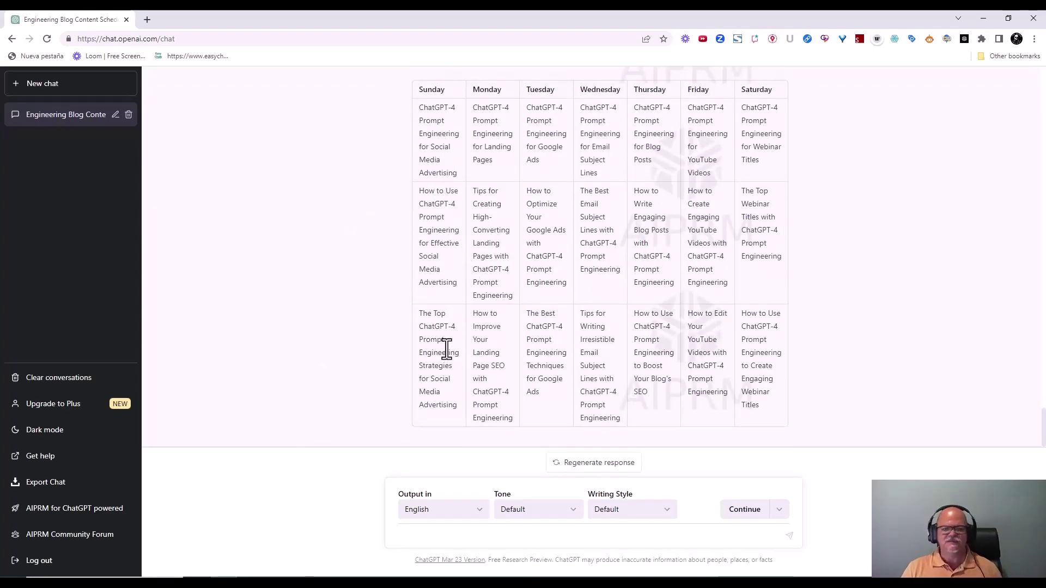
# - Copy the first Sunday title in the original Week 1 table and switch to the "1500 word long form article prompt" file in Notepad
pyautogui.scroll(10, 496, 352)
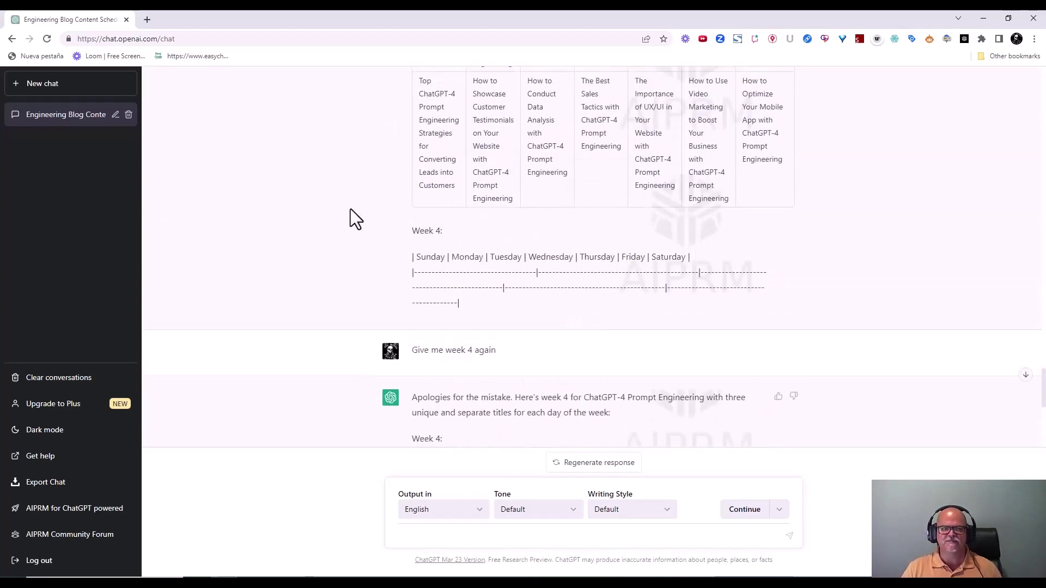
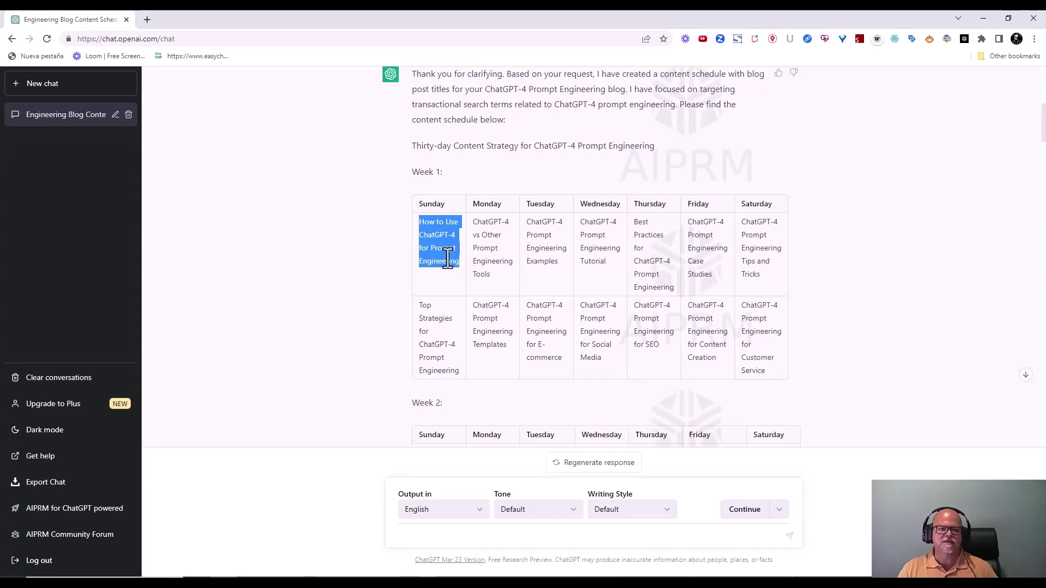
pyautogui.rightClick(460, 255)
pyautogui.click(474, 263)
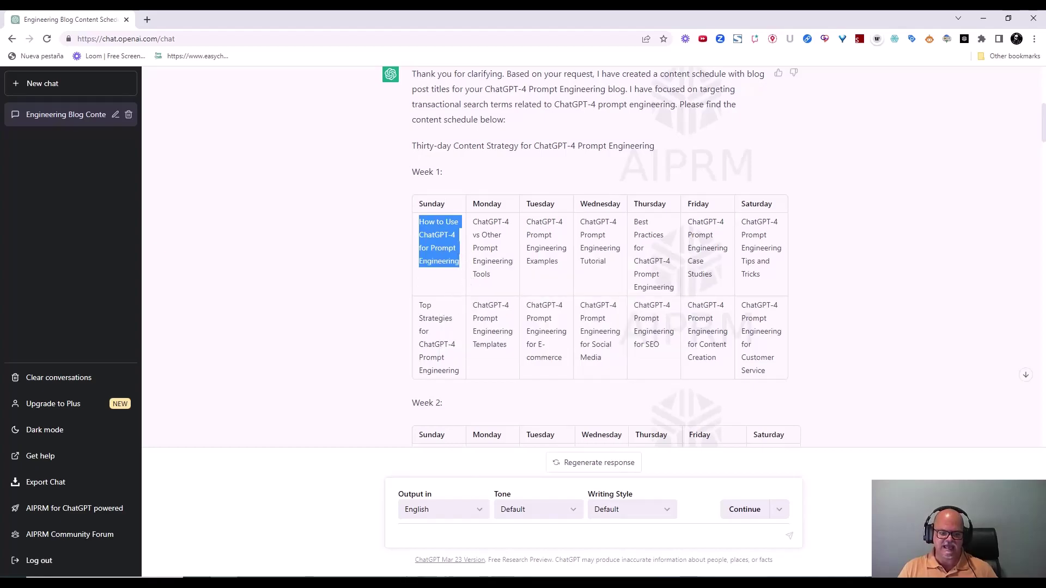
pyautogui.click(437, 583)
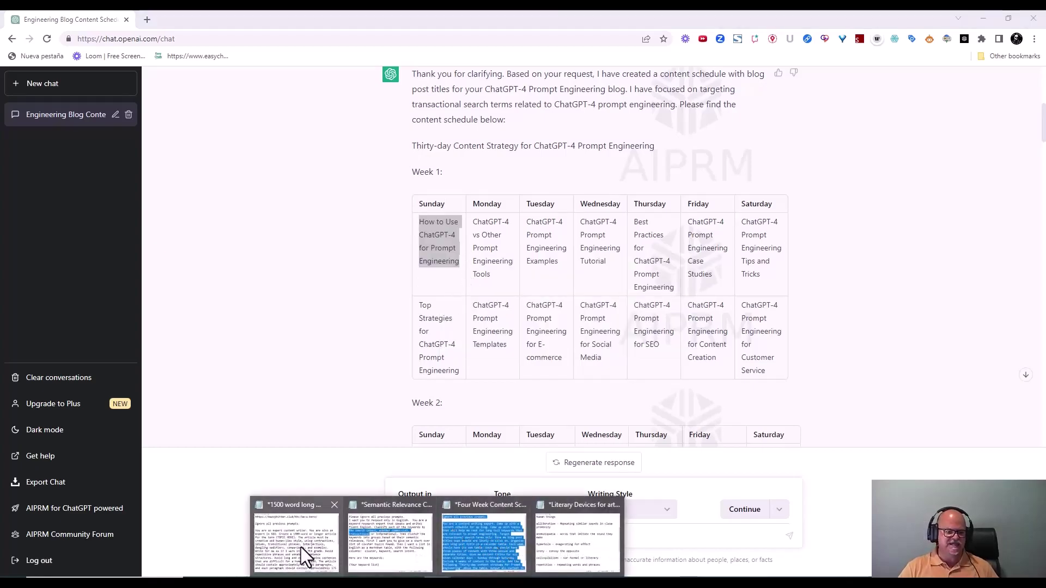
pyautogui.click(308, 532)
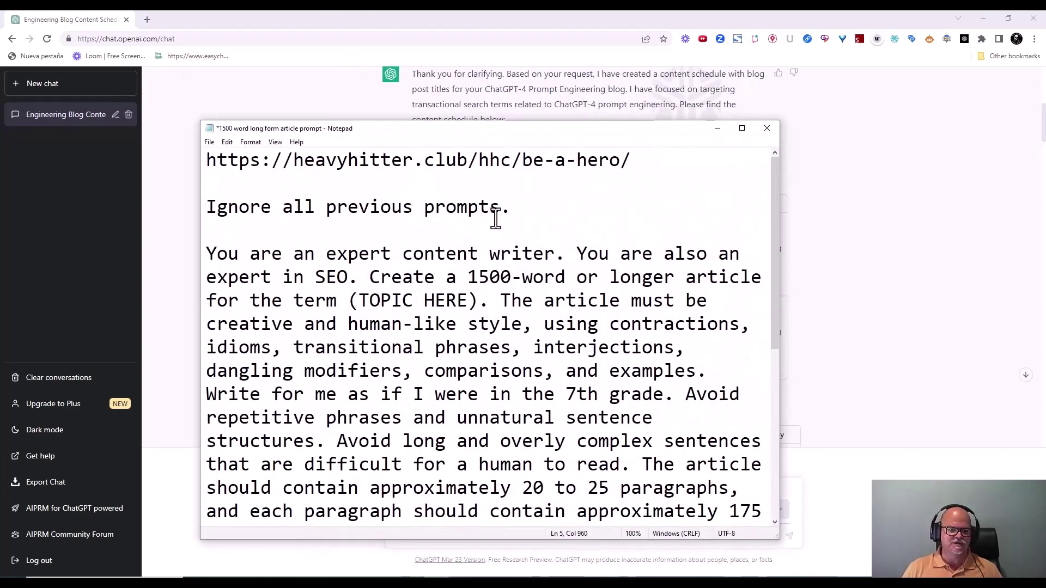
# - Replace both "(TOPIC HERE)" placeholders in the article prompt with the copied title "How to Use ChatGPT-4 for Prompt Engineering"
pyautogui.moveTo(350, 303); pyautogui.dragTo(479, 303)
pyautogui.rightClick(444, 302)
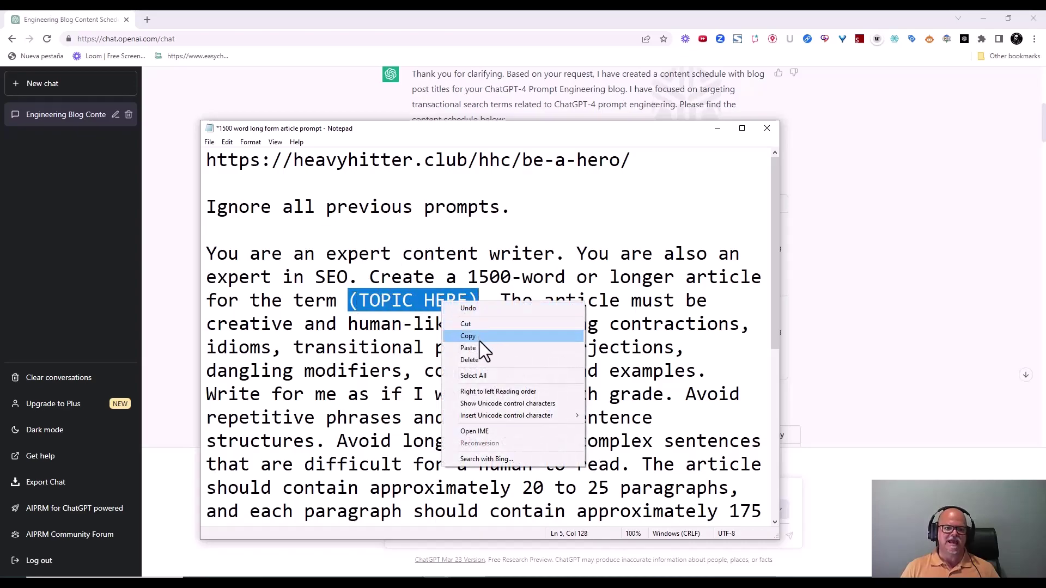
pyautogui.click(480, 352)
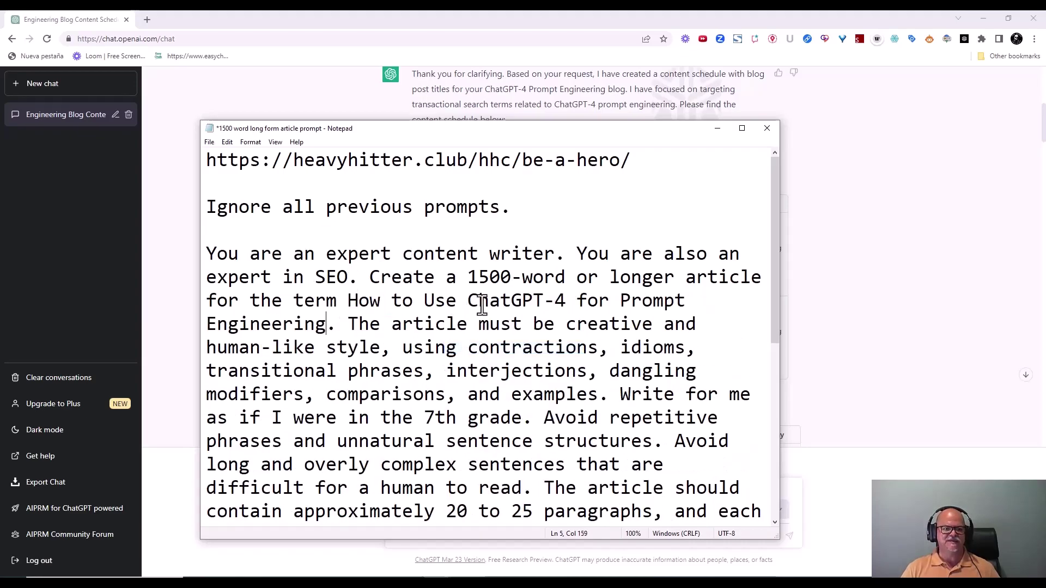
pyautogui.scroll(-4, 362, 320)
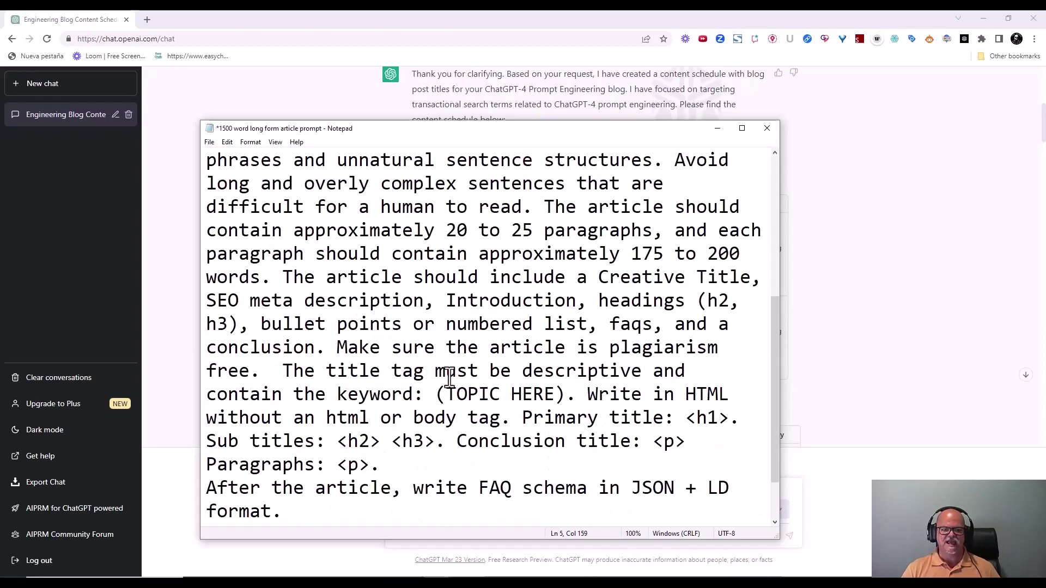
pyautogui.moveTo(436, 393); pyautogui.dragTo(566, 396)
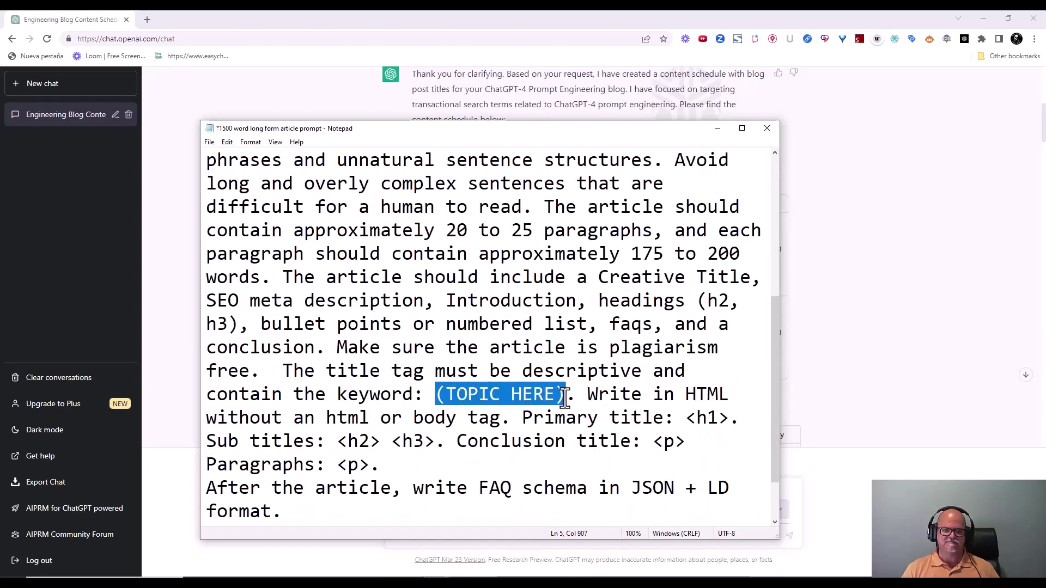
pyautogui.rightClick(565, 397)
pyautogui.click(601, 440)
# - Change the word "keyword" to "following" in the prompt's title tag sentence
pyautogui.click(415, 397)
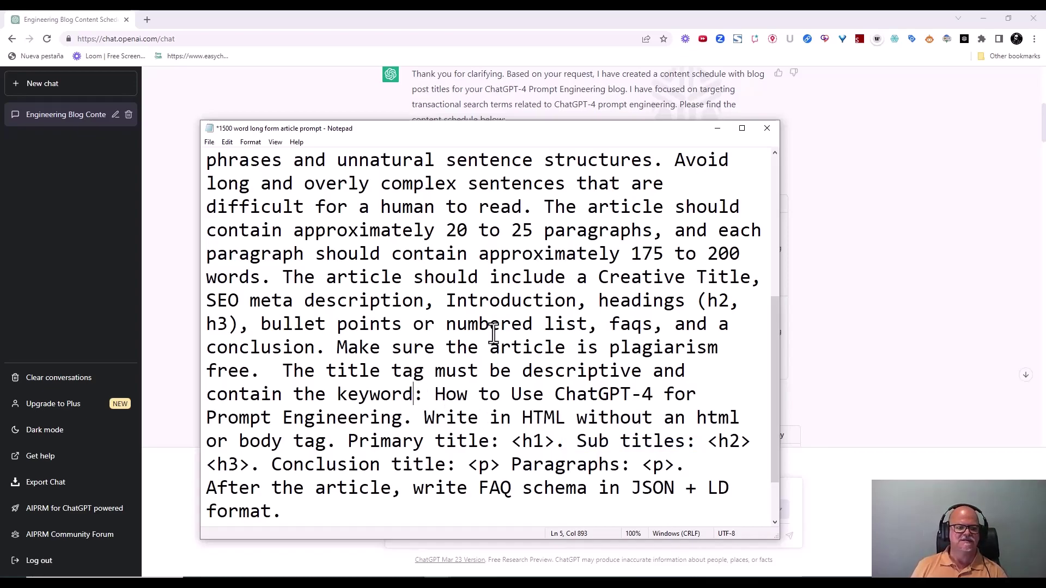
pyautogui.press('BackSpace')
pyautogui.press('BackSpace')
pyautogui.press('BackSpace')
pyautogui.press('BackSpace')
pyautogui.press('BackSpace')
pyautogui.press('BackSpace')
pyautogui.press('BackSpace')
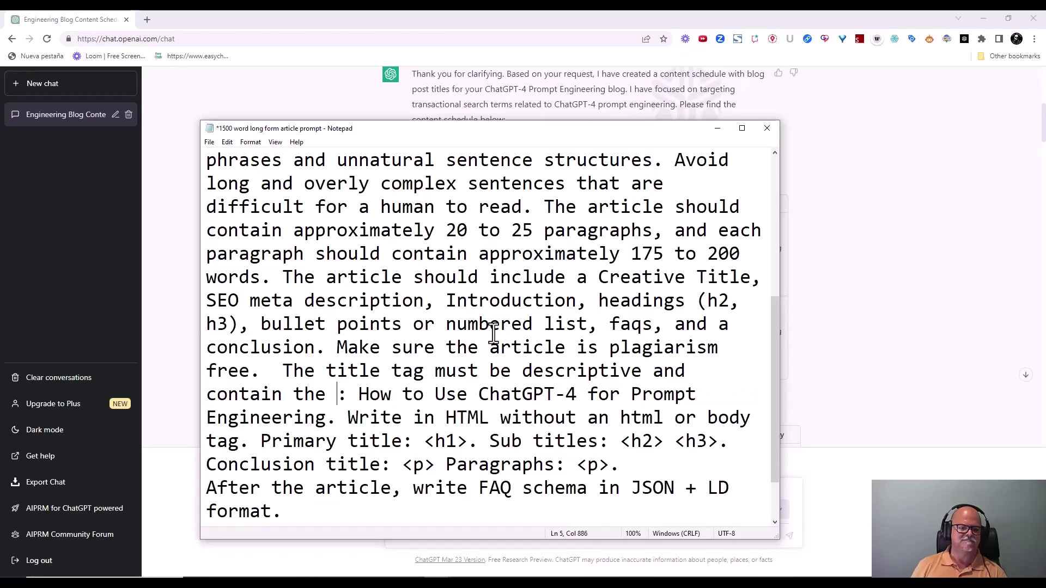
pyautogui.write('followi')
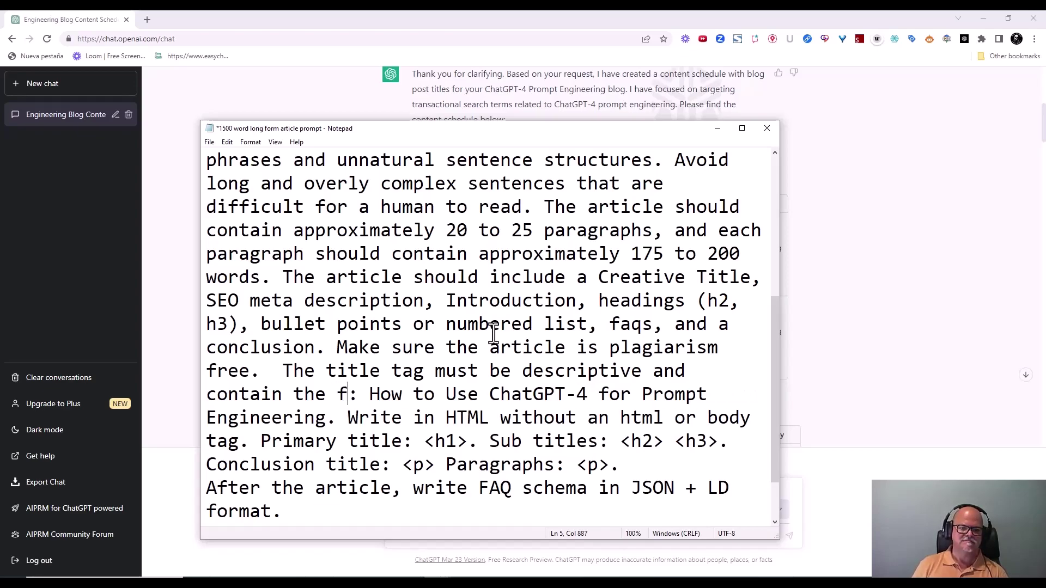
pyautogui.write('ng')
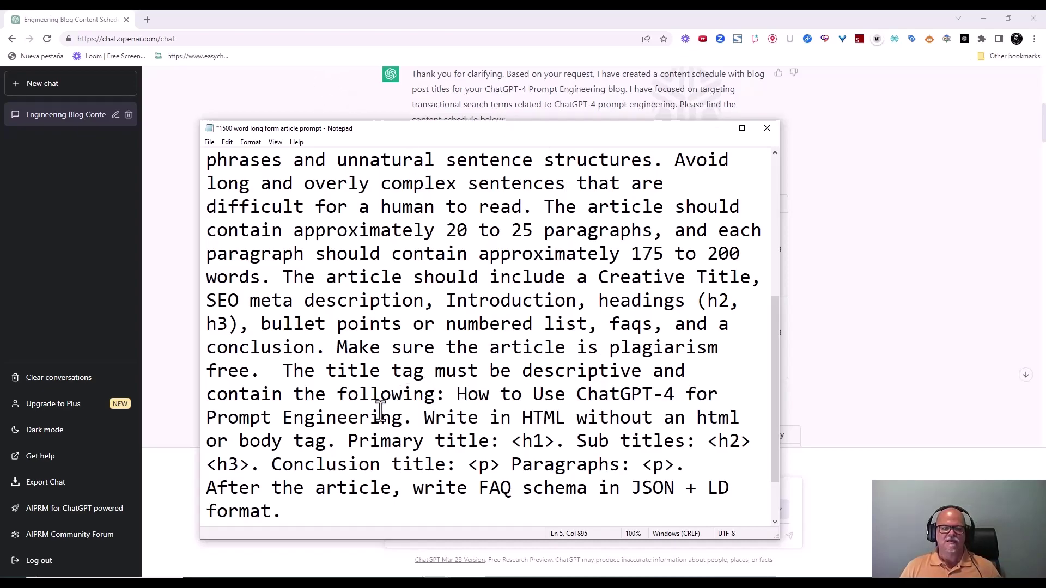
# - Copy the prompt text from "Ignore all previous prompts." through "Do you understand what I want?" and switch back to ChatGPT
pyautogui.scroll(-1, 566, 392)
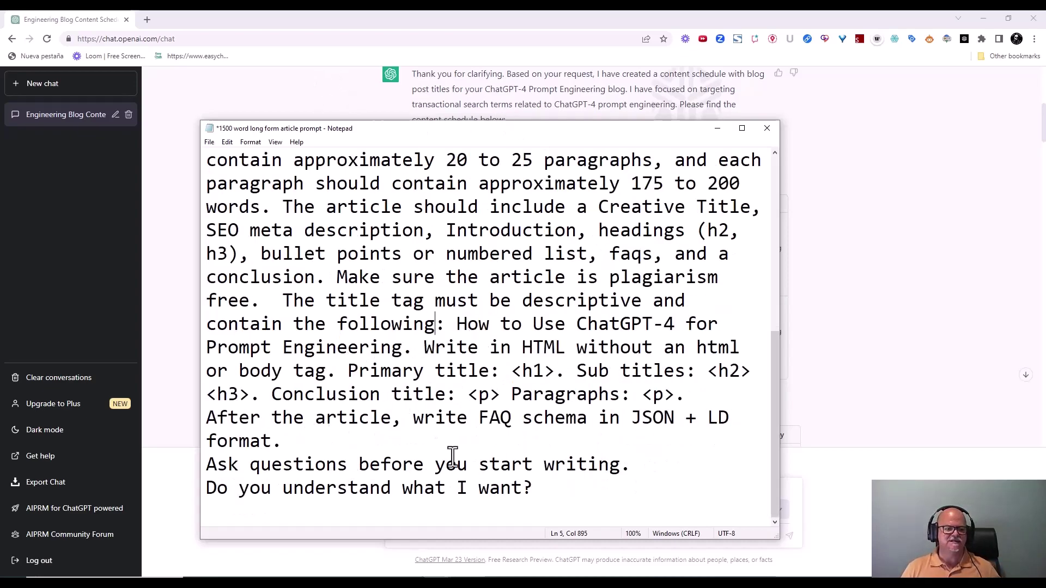
pyautogui.scroll(5, 600, 420)
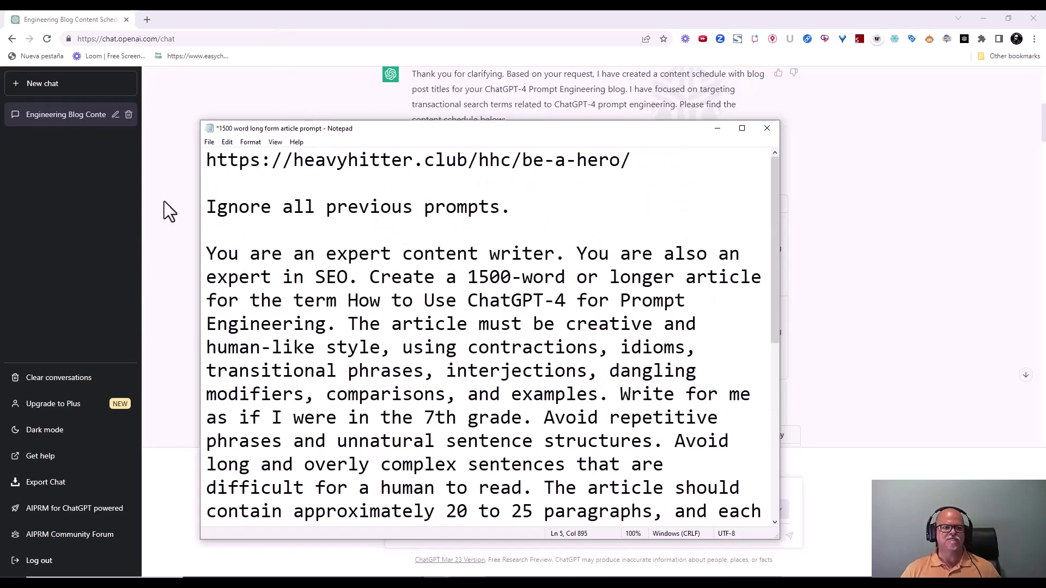
pyautogui.moveTo(207, 206); pyautogui.dragTo(659, 504)
pyautogui.rightClick(477, 378)
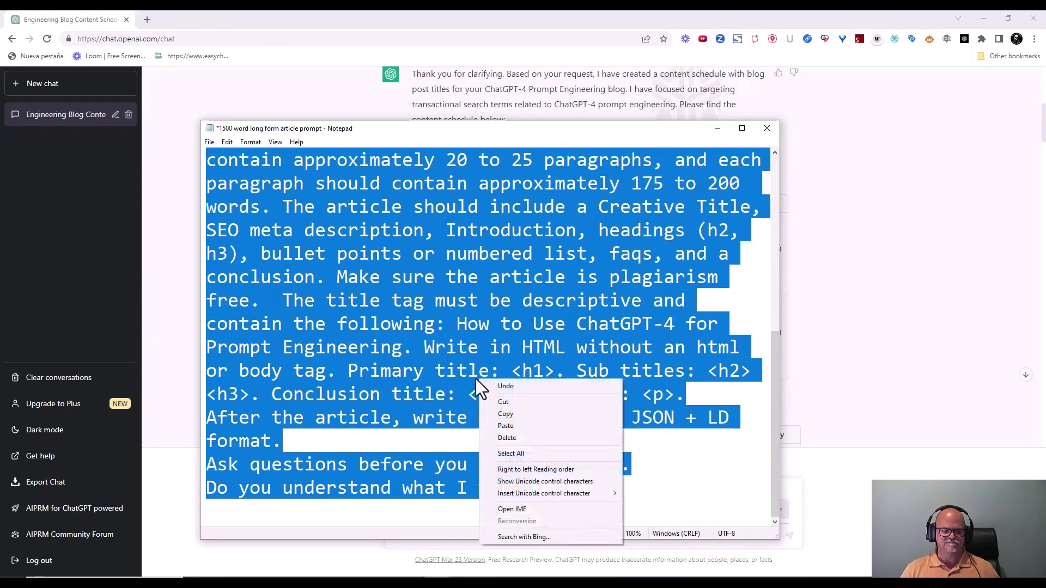
pyautogui.click(513, 417)
pyautogui.click(904, 325)
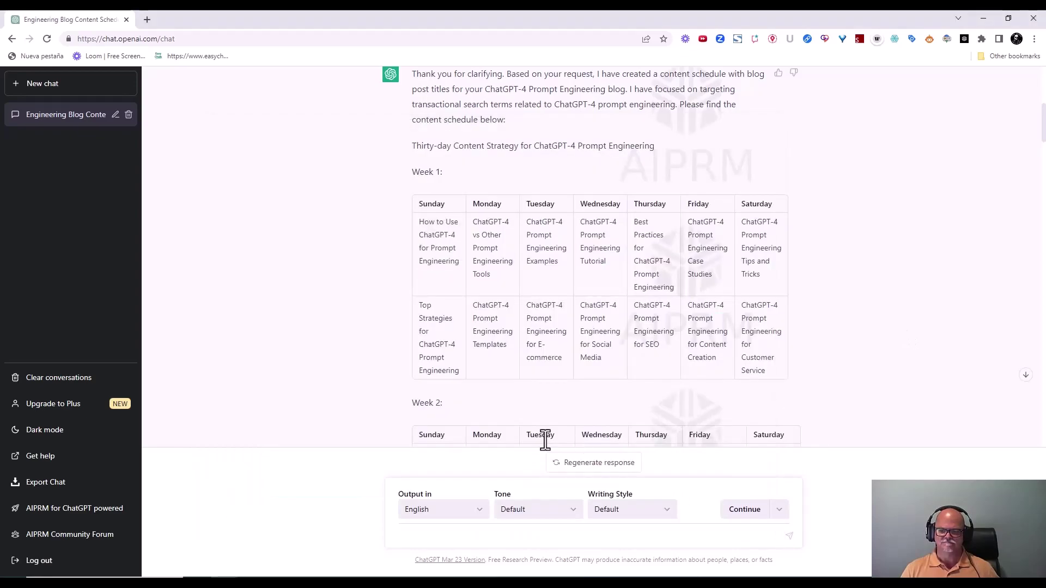
# - Paste the copied 1500-word article prompt into the chat, send it and go to the reply
pyautogui.rightClick(428, 531)
pyautogui.click(461, 430)
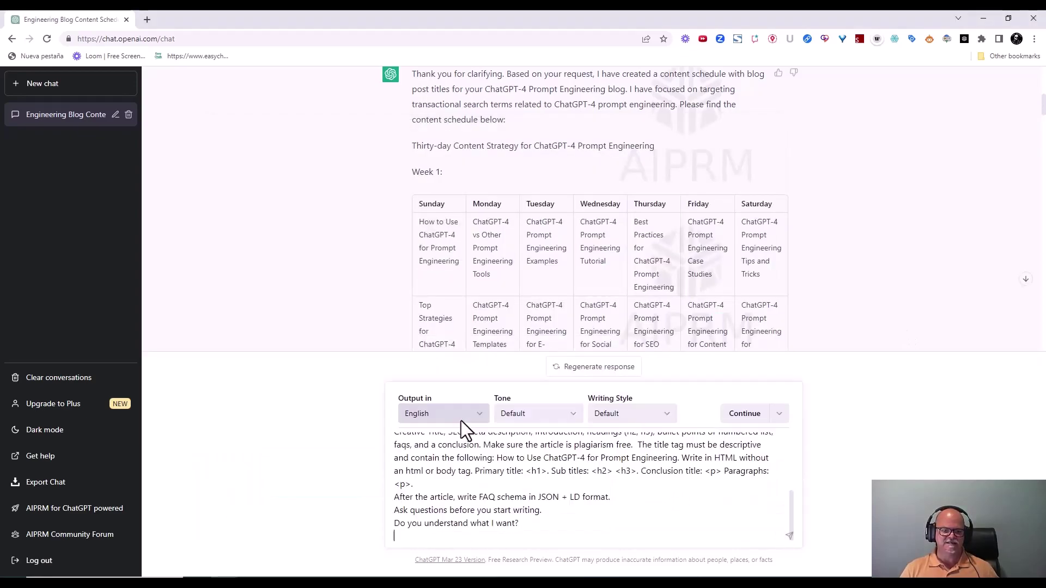
pyautogui.scroll(-5, 793, 317)
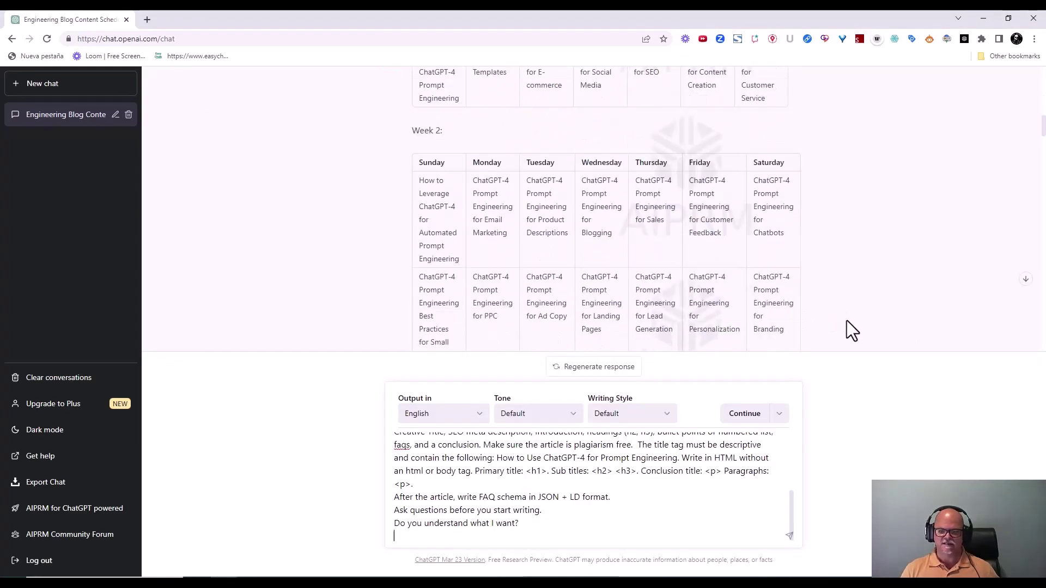
pyautogui.click(789, 536)
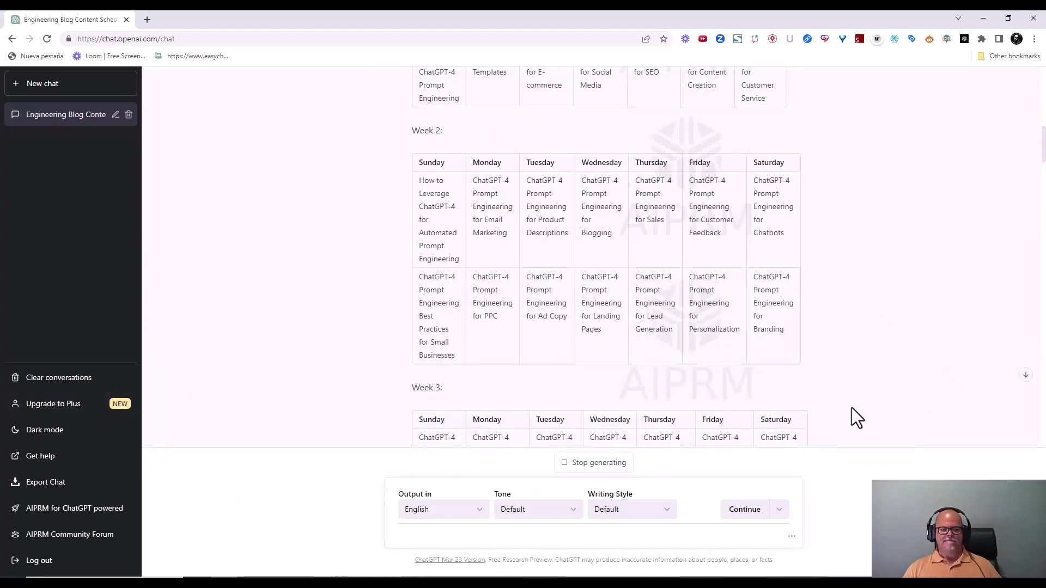
pyautogui.scroll(-5, 881, 392)
pyautogui.scroll(-20, 875, 371)
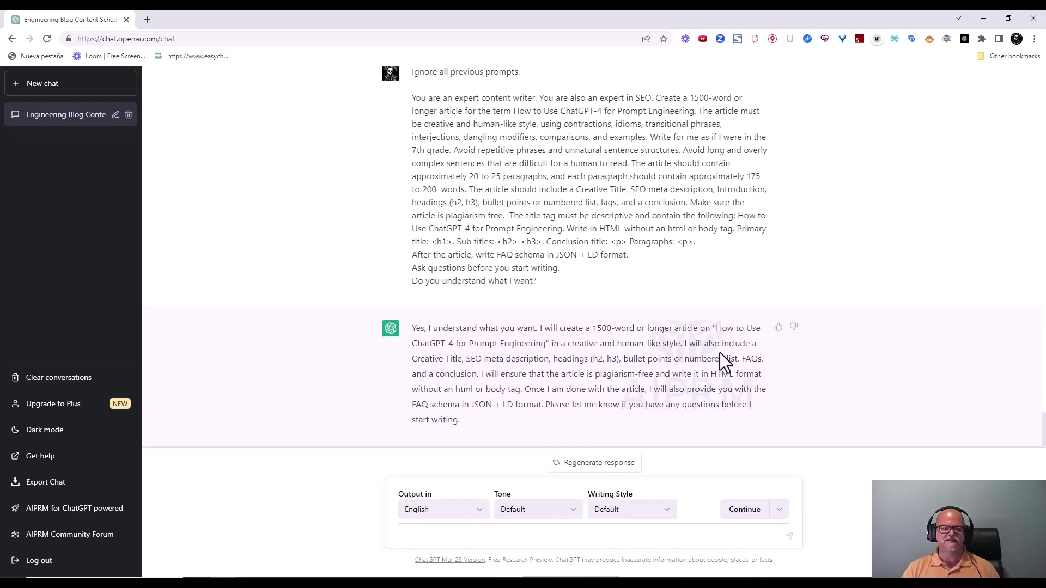
# - Send "start writing" to begin the article and stop the generation partway through
pyautogui.click(448, 526)
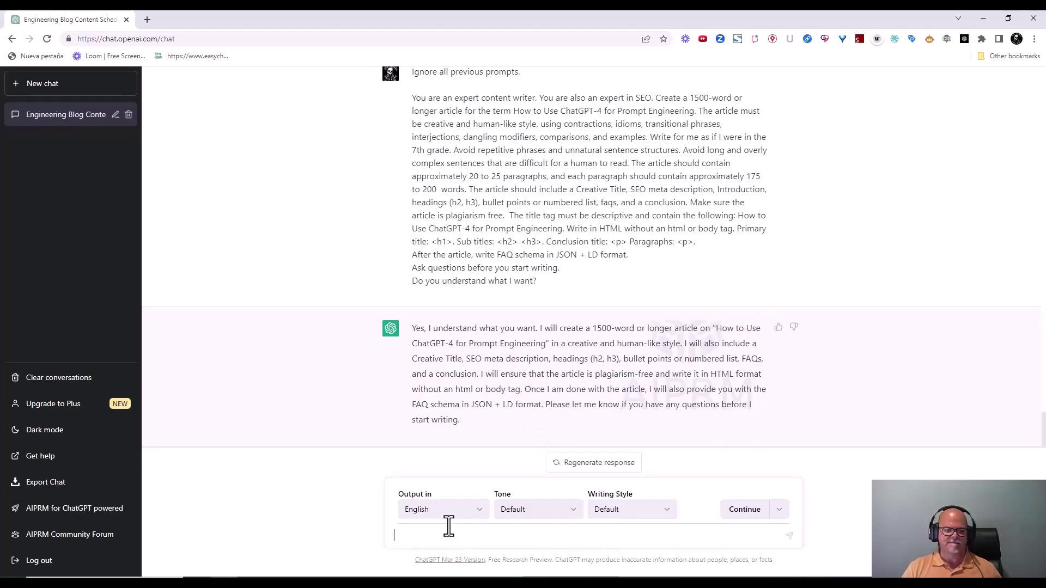
pyautogui.write('start wrt')
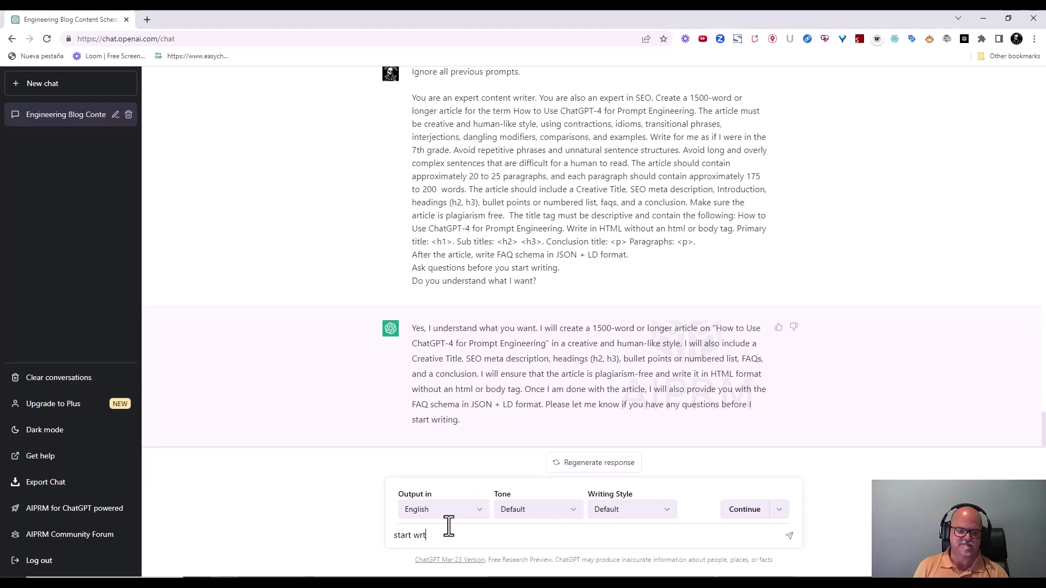
pyautogui.press('BackSpace')
pyautogui.write('iting')
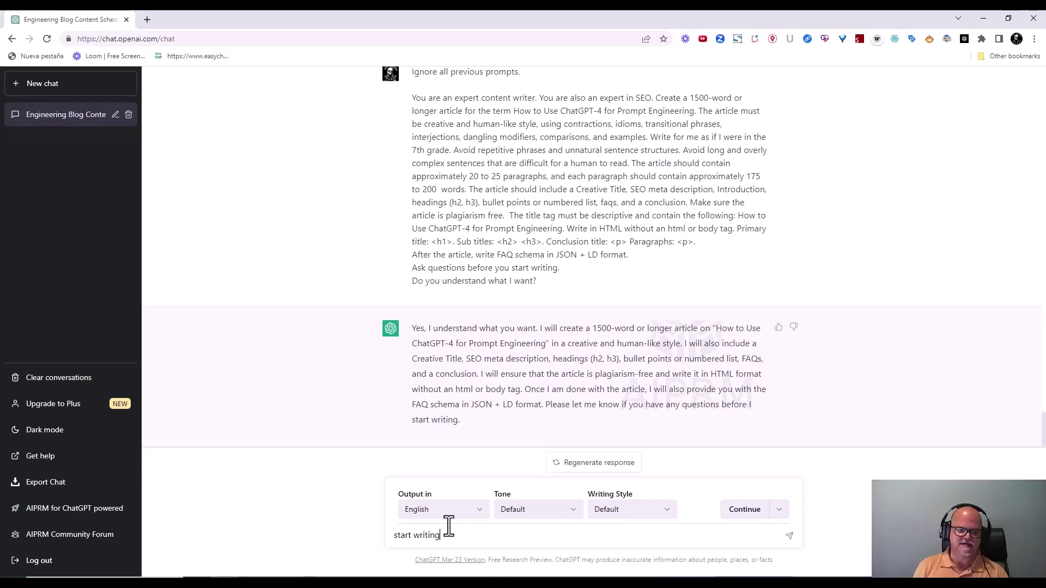
pyautogui.press('Return')
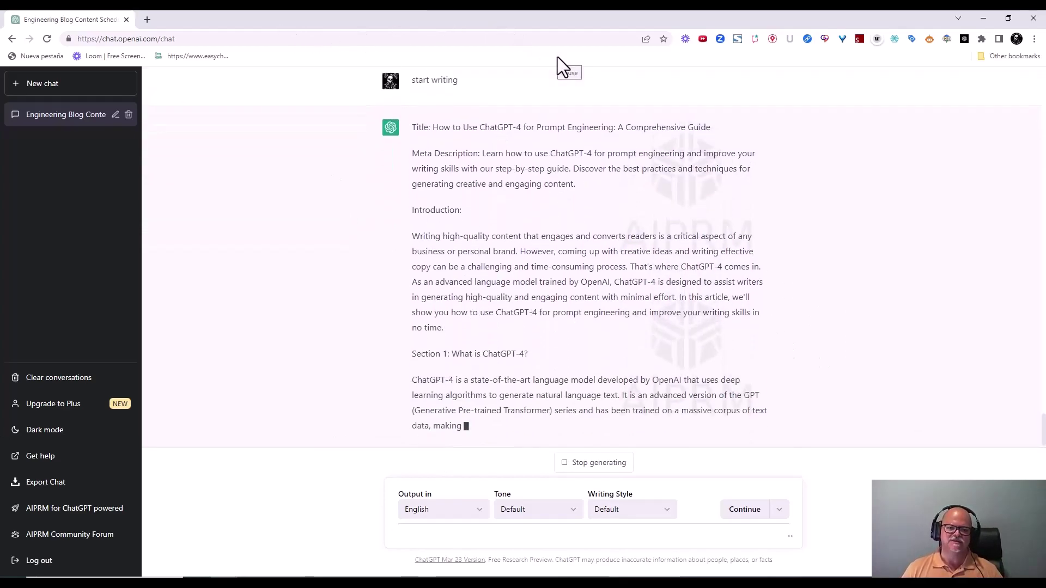
pyautogui.click(600, 468)
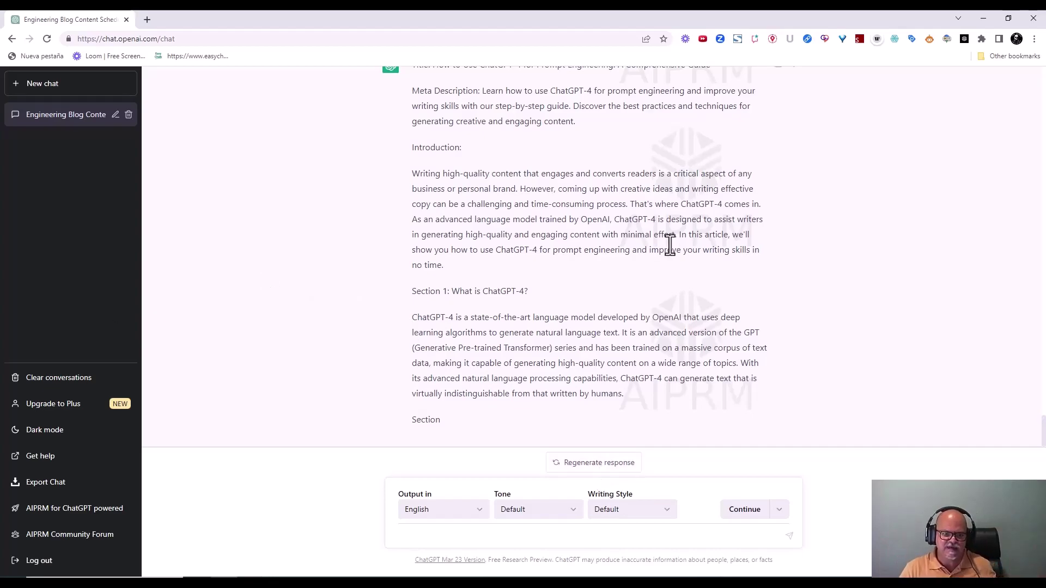
# - Review the conversation back to the original content schedule prompt and its first Week 1 table
pyautogui.scroll(15, 654, 242)
pyautogui.scroll(15, 646, 243)
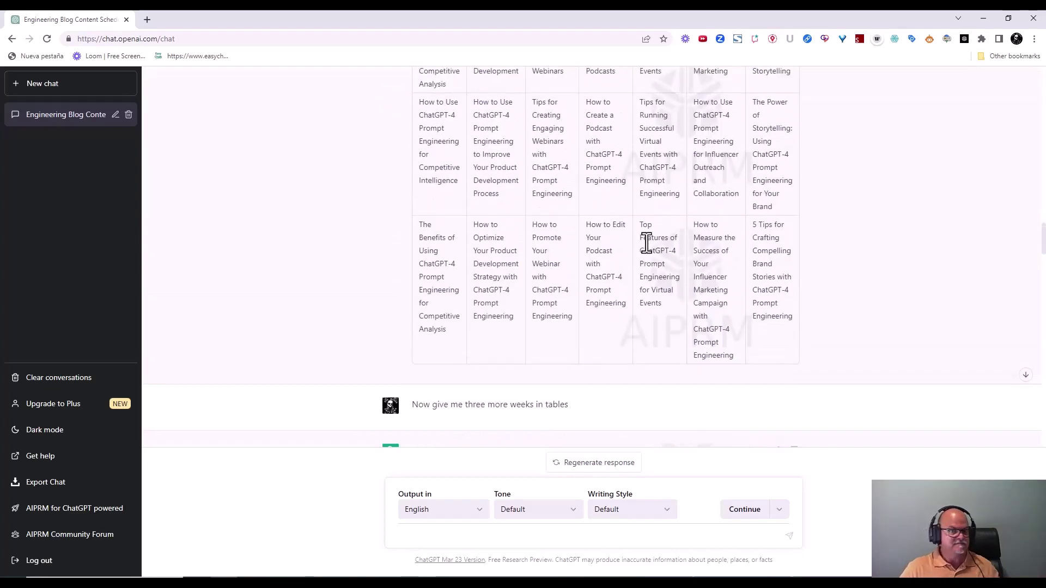
pyautogui.scroll(10, 648, 248)
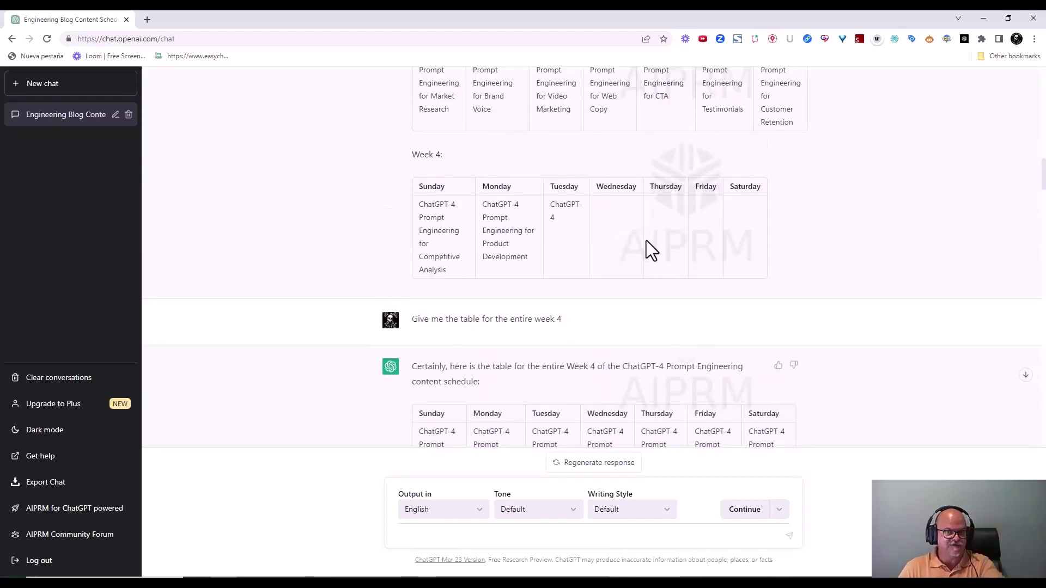
pyautogui.scroll(15, 648, 256)
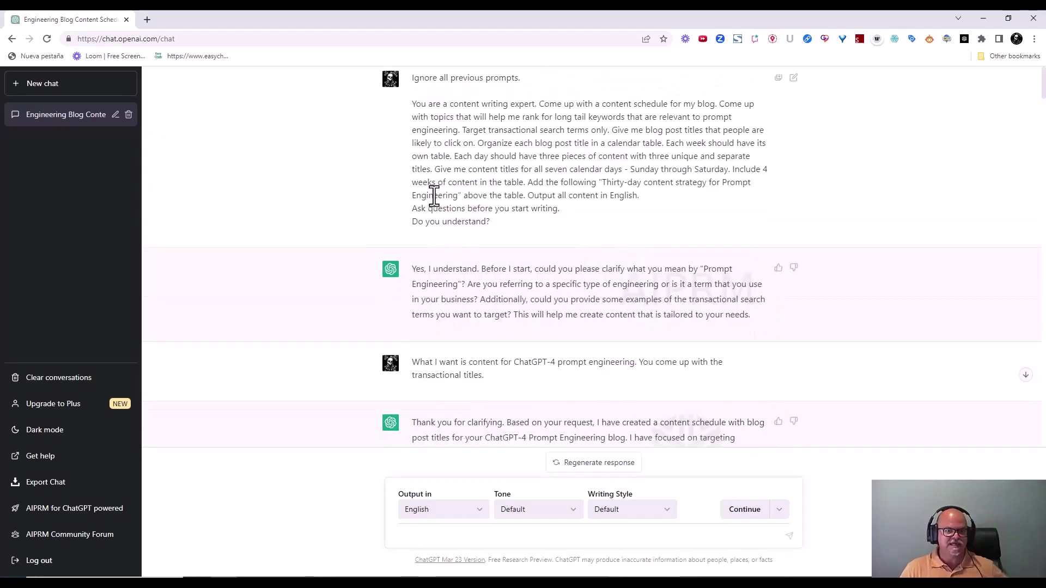
pyautogui.scroll(-5, 424, 272)
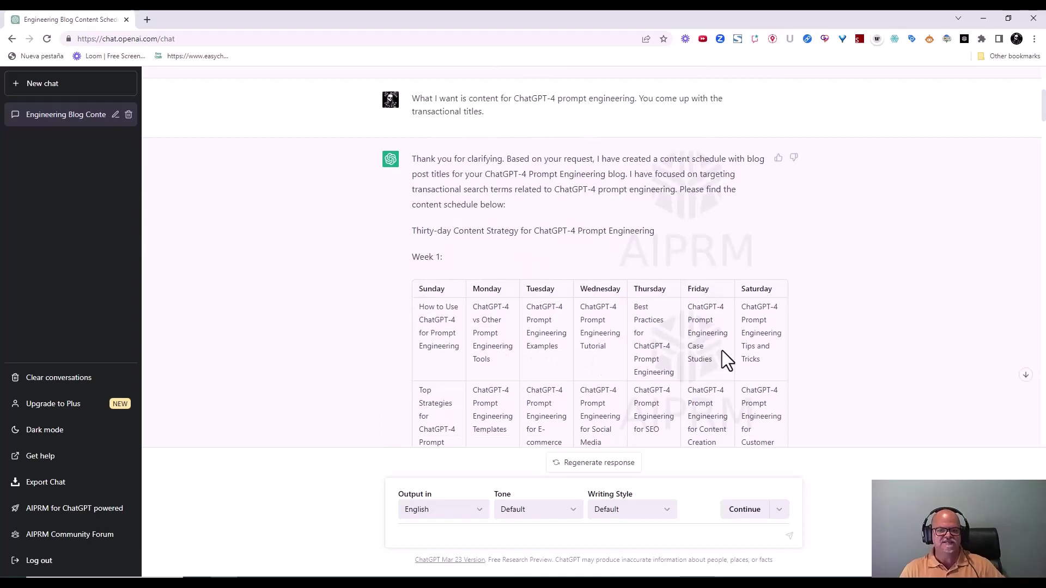